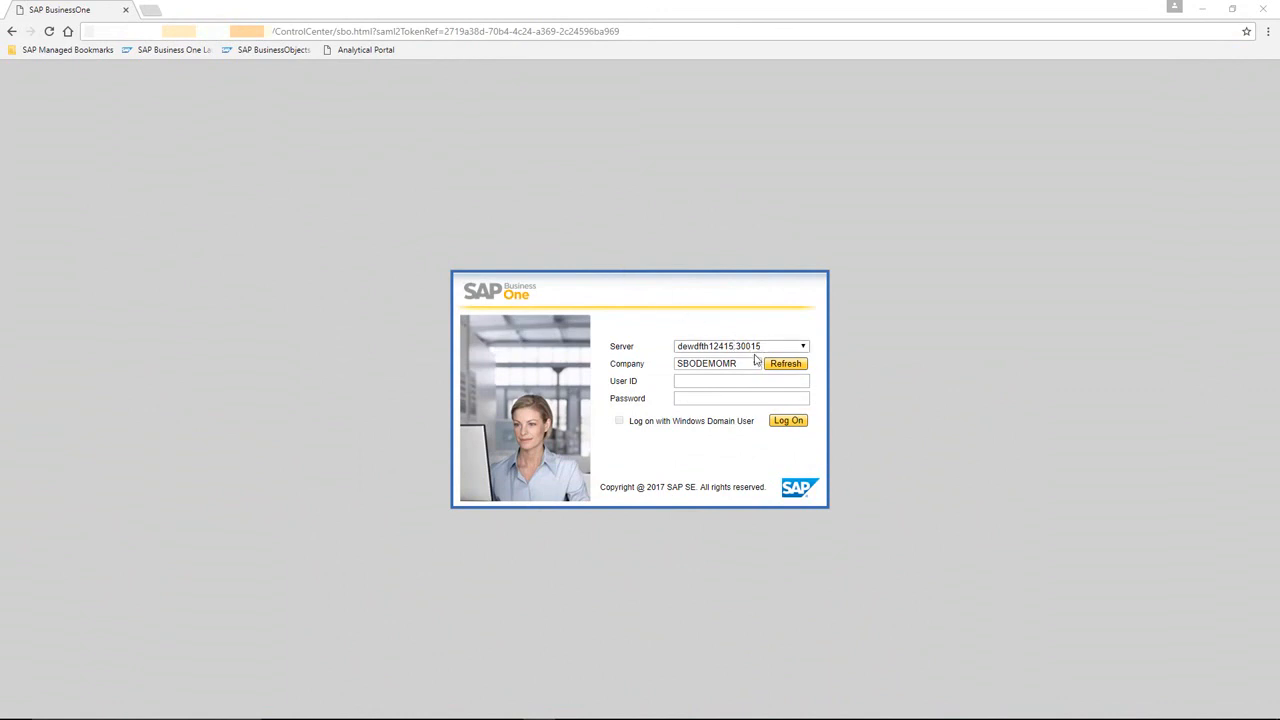
- Log on to company SBODEMOMR with the user ID manager and the account password
{"action": "left_click", "coordinate": [742, 383]}
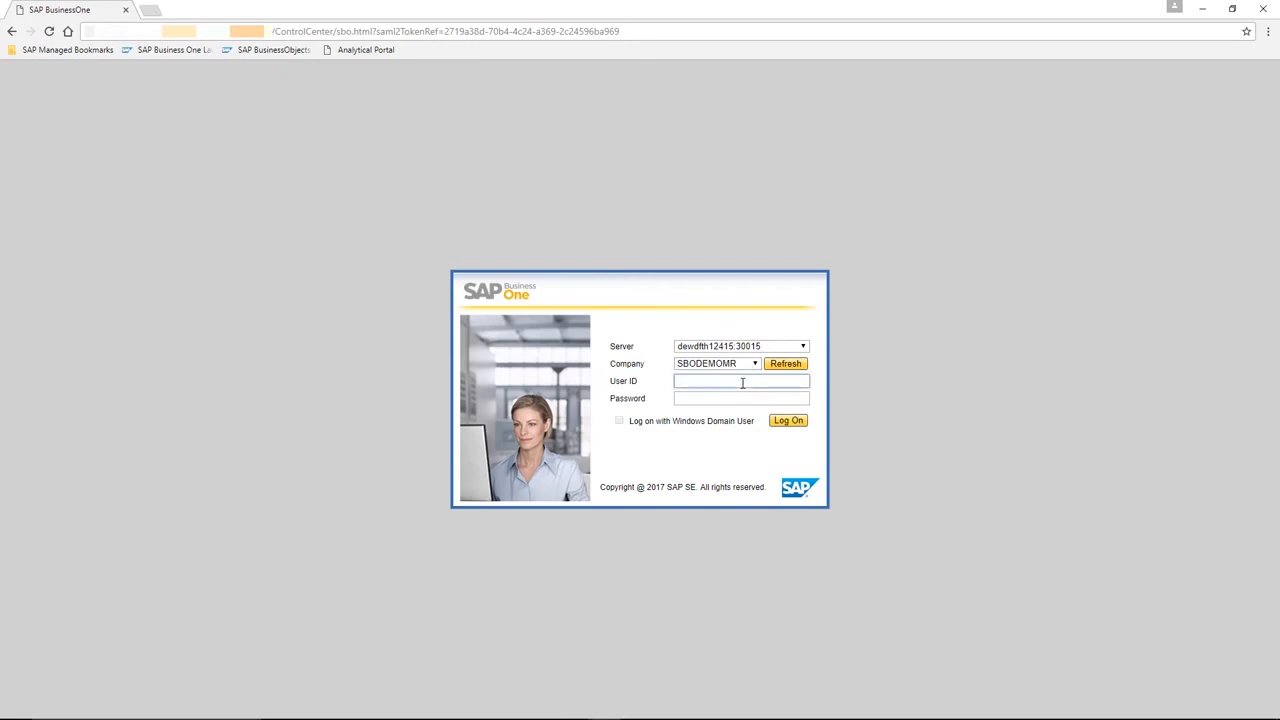
{"action": "type", "text": "manager"}
{"action": "key", "text": "Tab"}
{"action": "type", "text": "mana"}
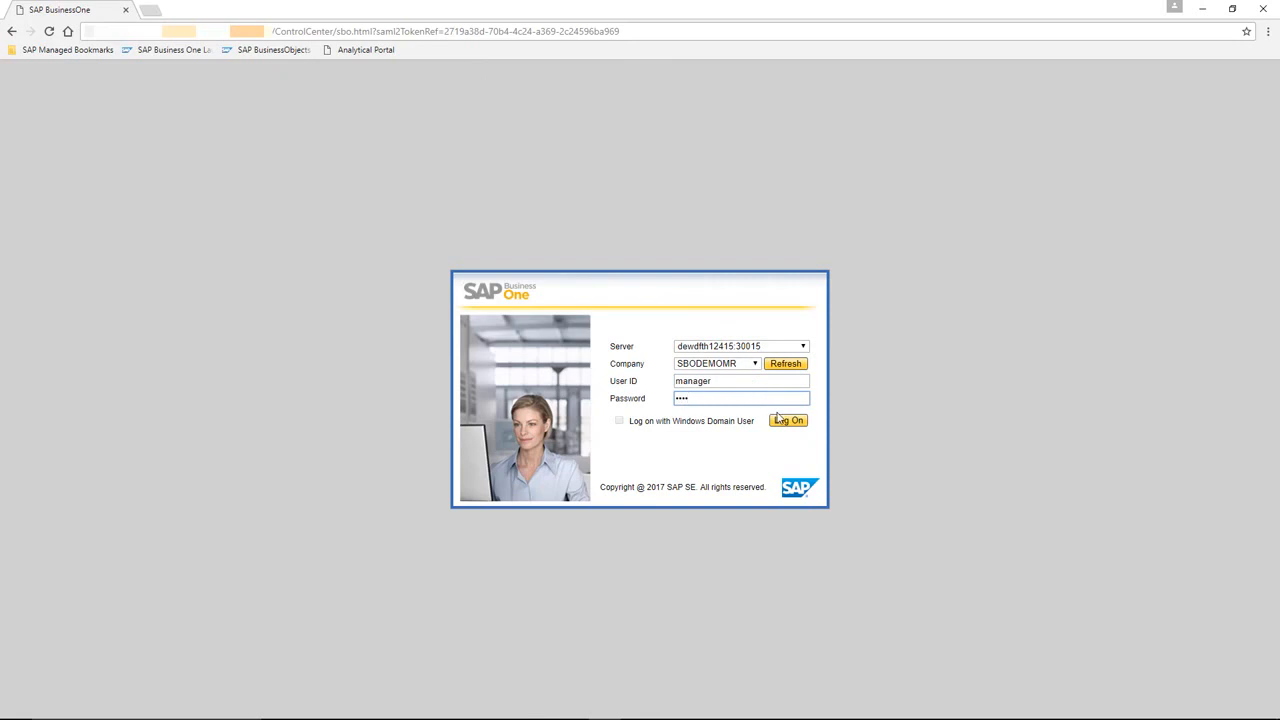
{"action": "left_click", "coordinate": [786, 421]}
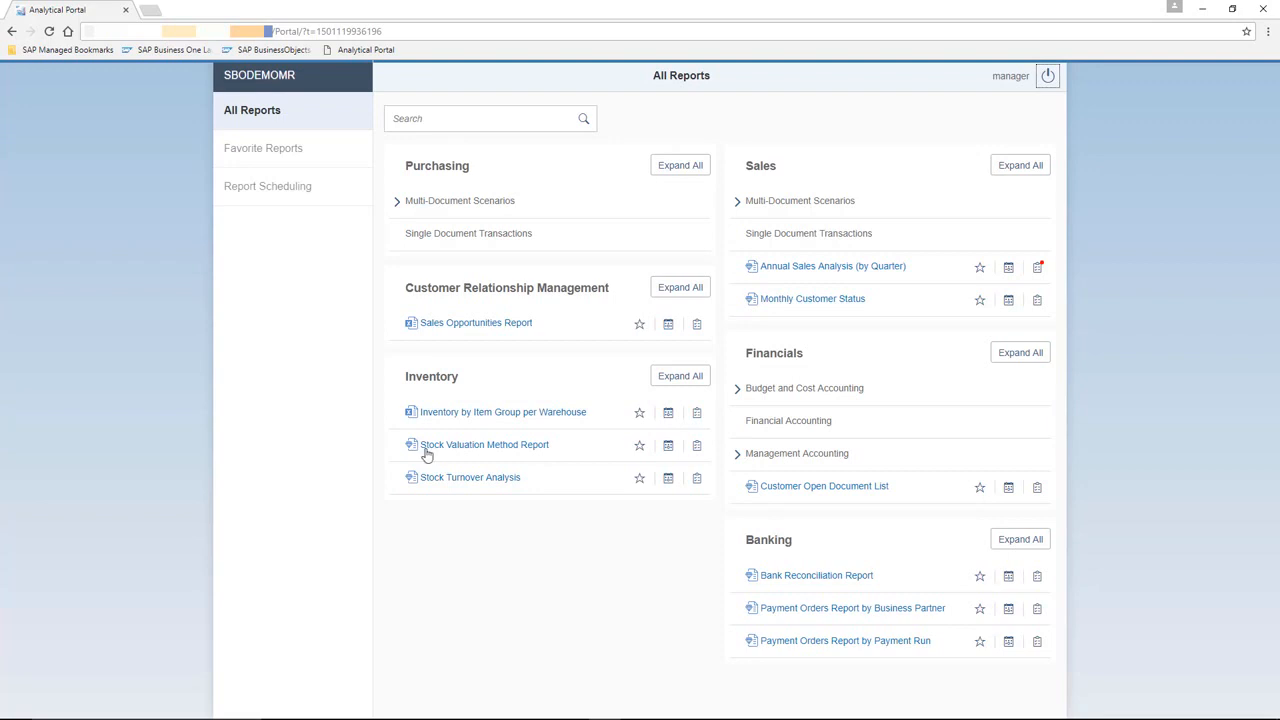
- Mark Sales Opportunities Report and Annual Sales Analysis (by Quarter) as favorites and review them among the favorite reports
{"action": "left_click", "coordinate": [639, 324]}
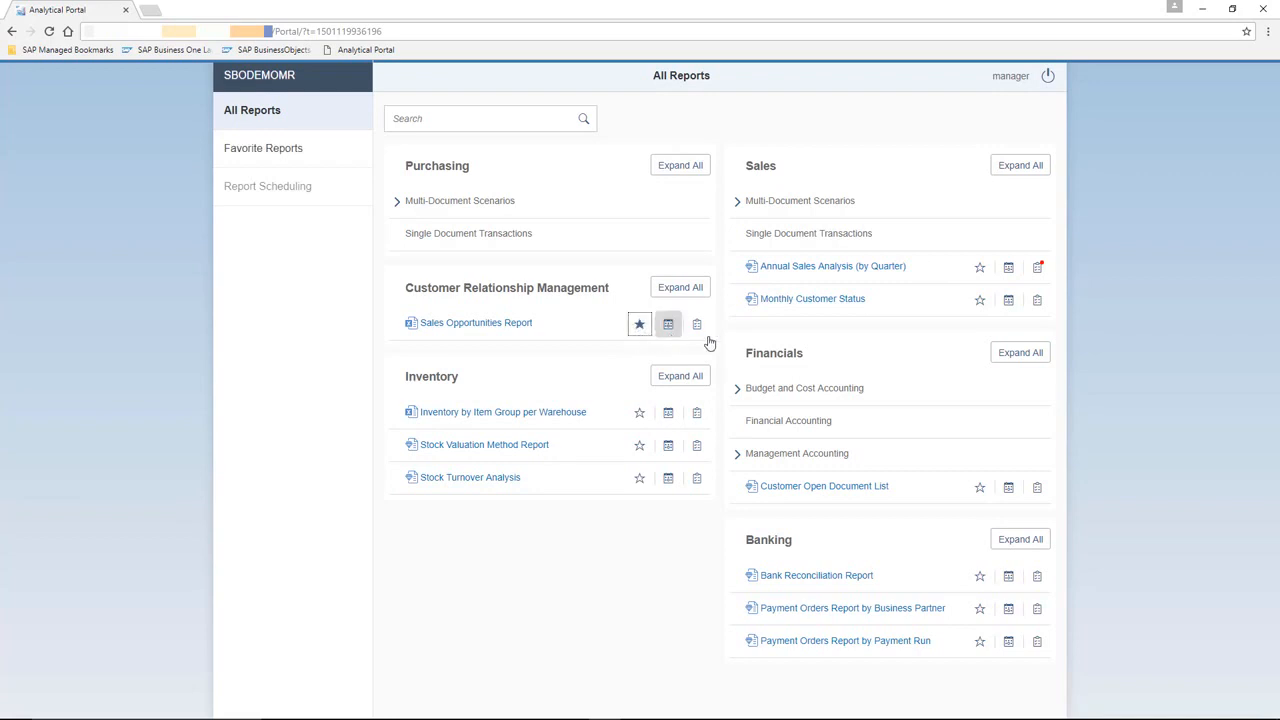
{"action": "left_click", "coordinate": [978, 274]}
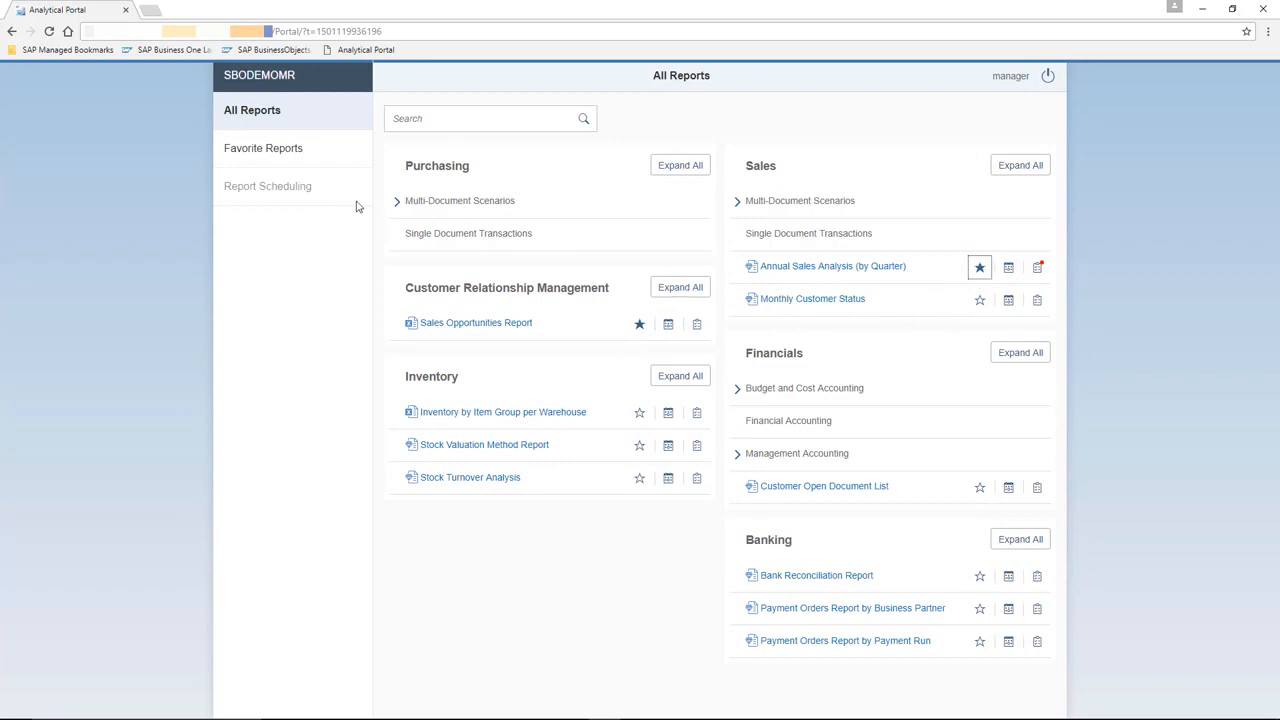
{"action": "left_click", "coordinate": [290, 152]}
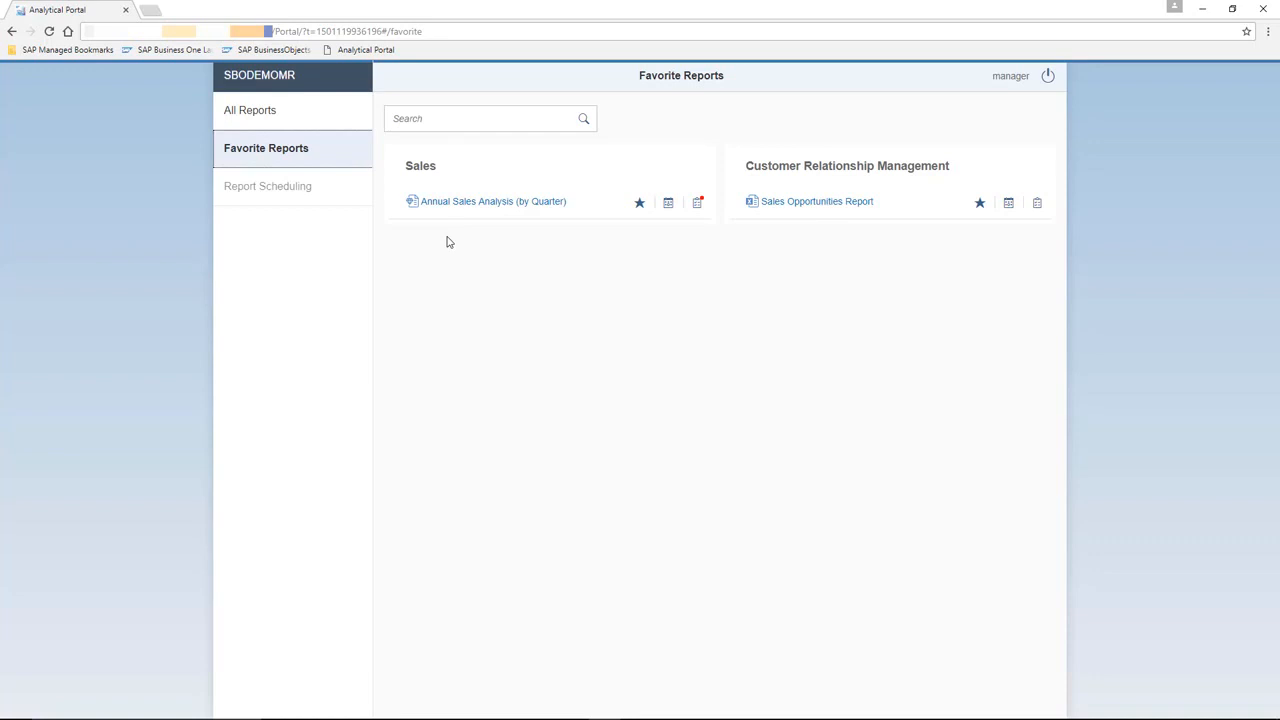
{"action": "left_click", "coordinate": [285, 120]}
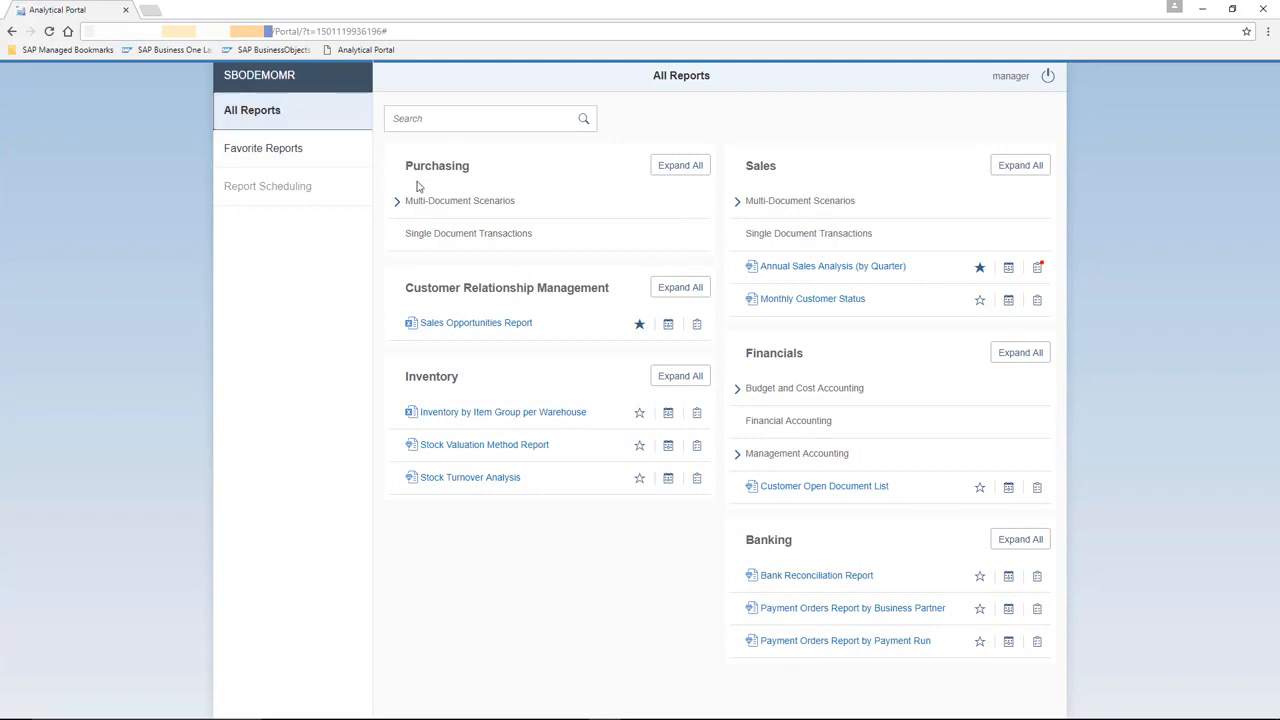
- Run Annual Sales Analysis (by Quarter) for posting year 2017 and customer group Customers
{"action": "left_click", "coordinate": [886, 273]}
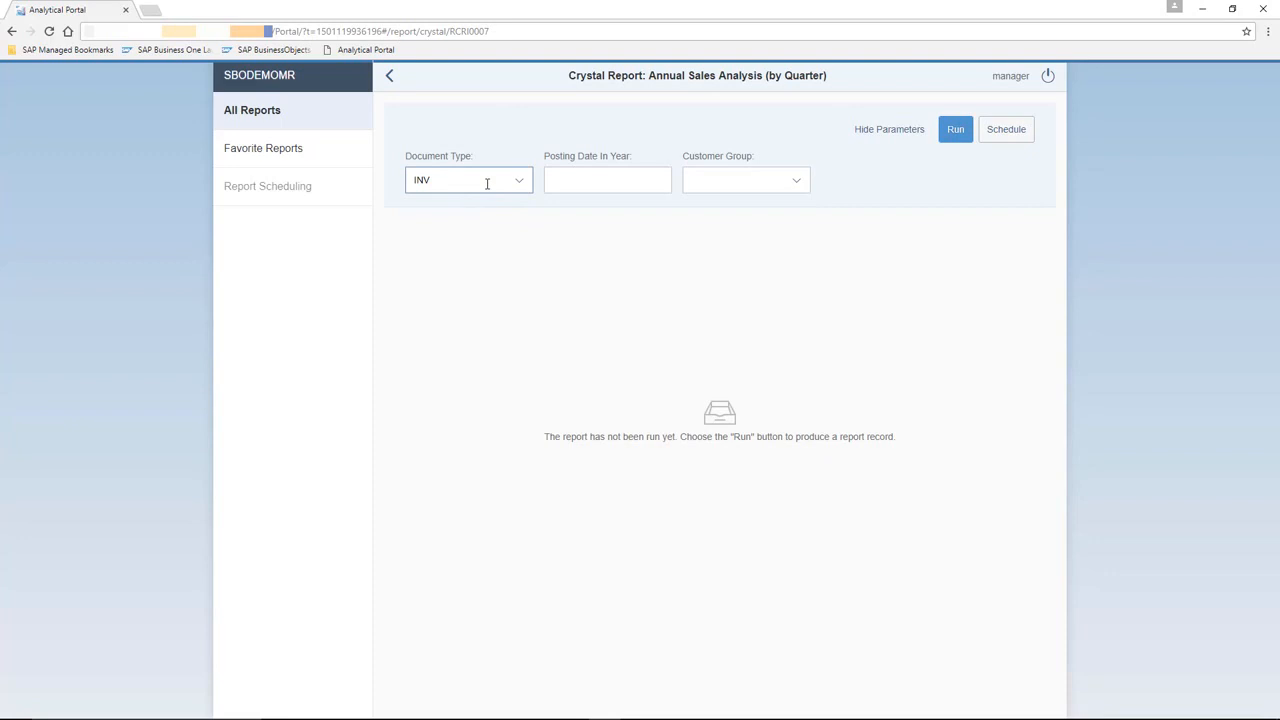
{"action": "left_click", "coordinate": [569, 179]}
{"action": "type", "text": "2017"}
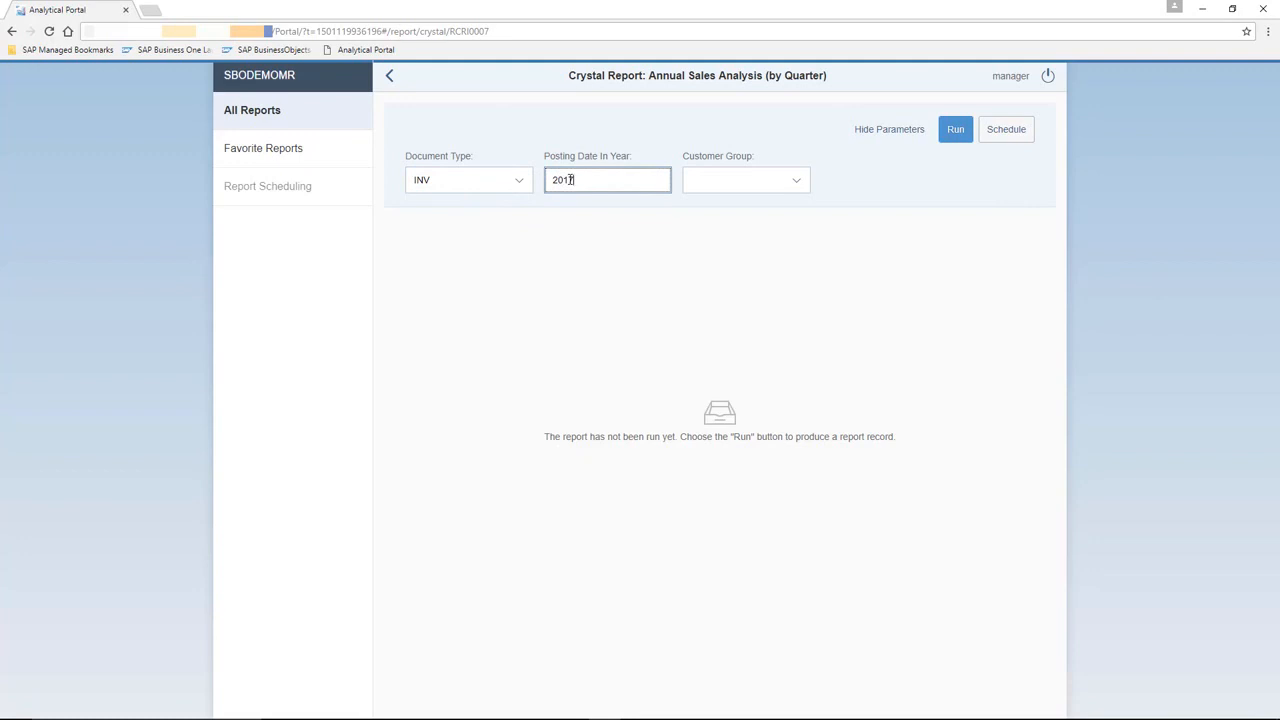
{"action": "left_click", "coordinate": [793, 183]}
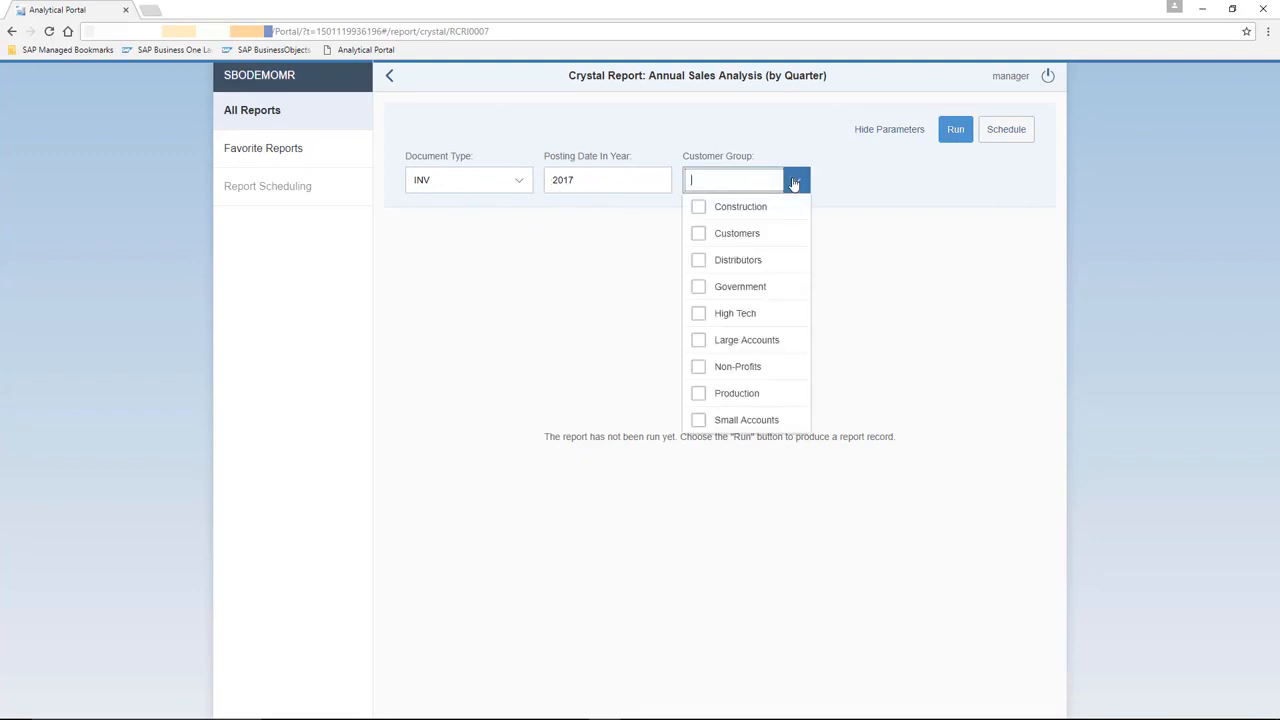
{"action": "left_click", "coordinate": [745, 234]}
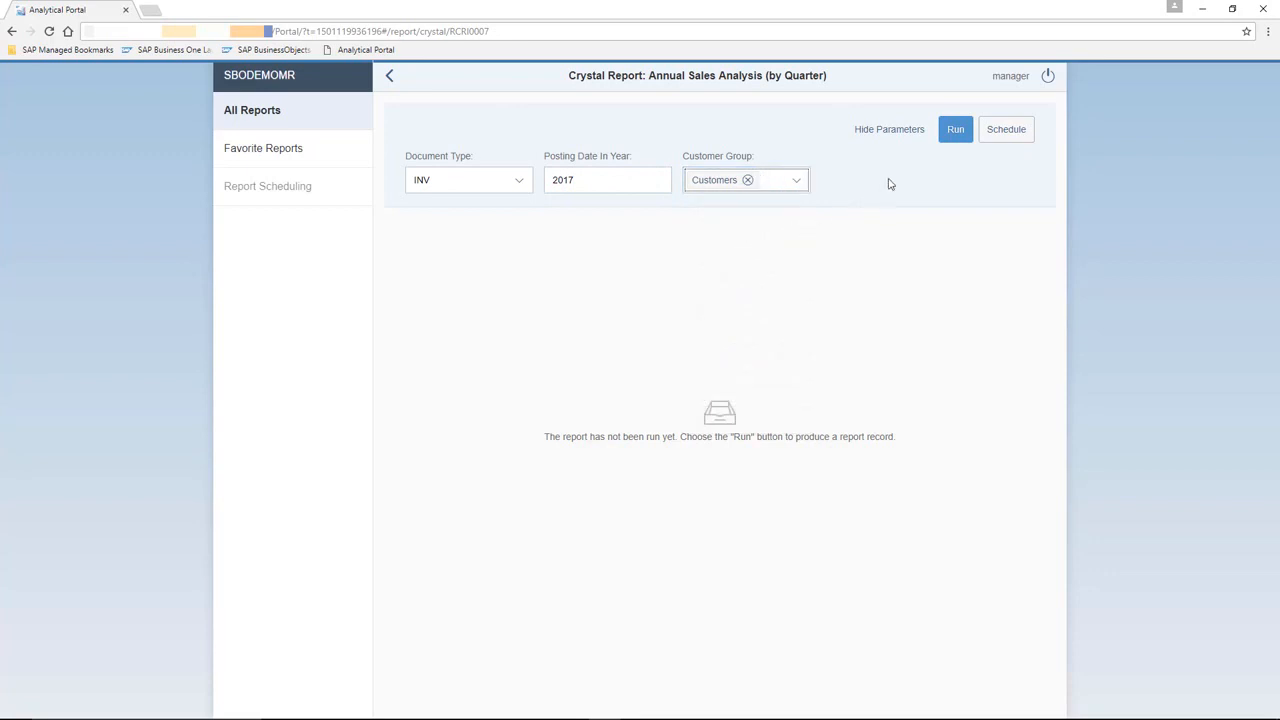
{"action": "left_click", "coordinate": [955, 131]}
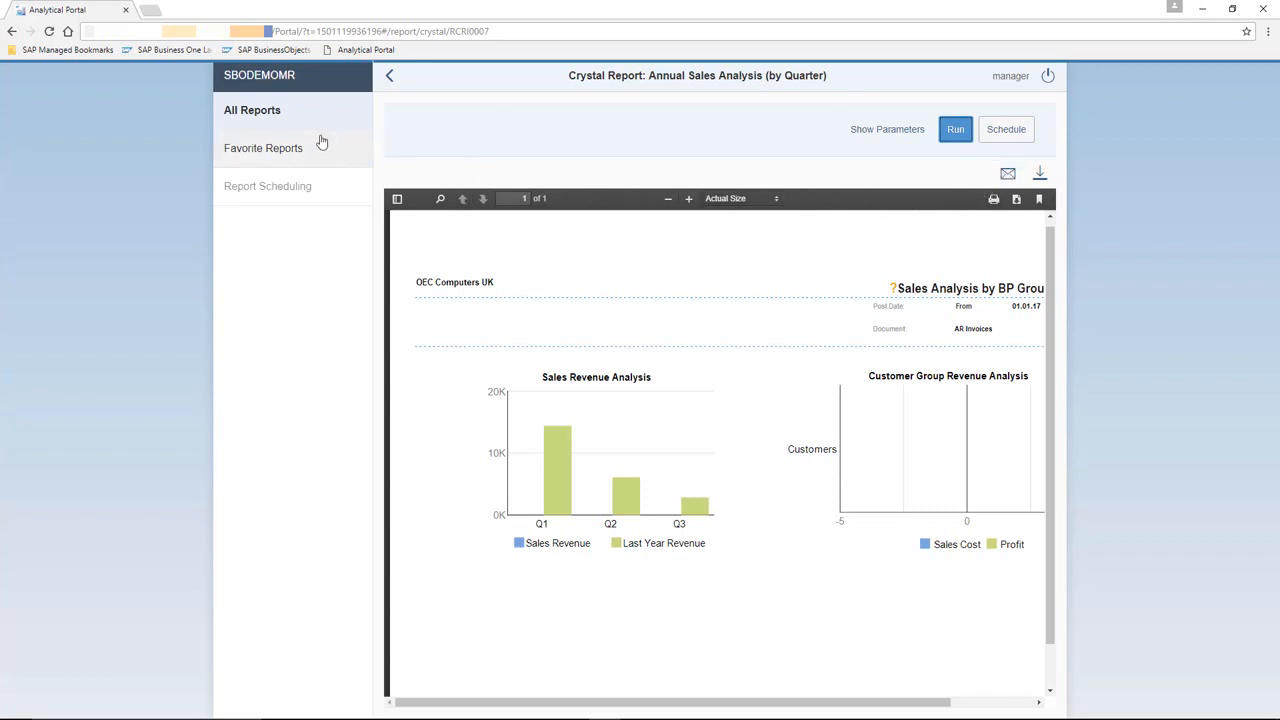
- Review the running history of the Annual Sales Analysis (by Quarter) report
{"action": "left_click", "coordinate": [259, 118]}
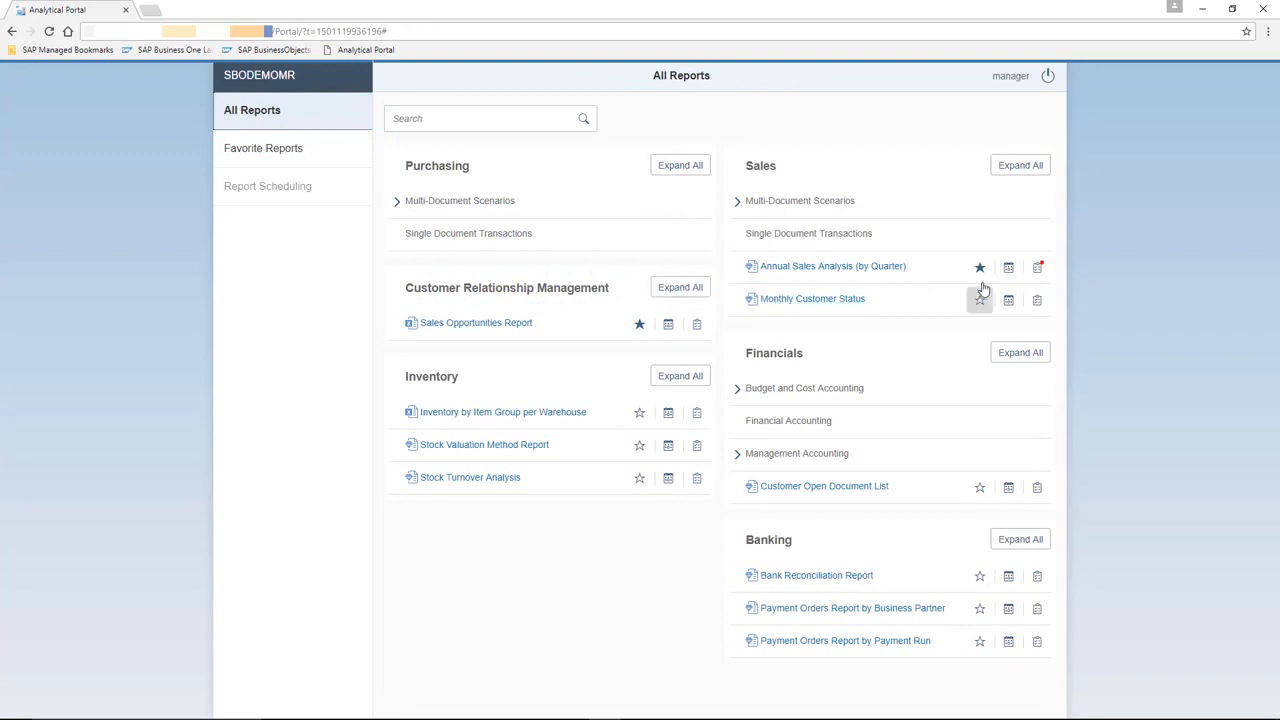
{"action": "left_click", "coordinate": [1038, 270]}
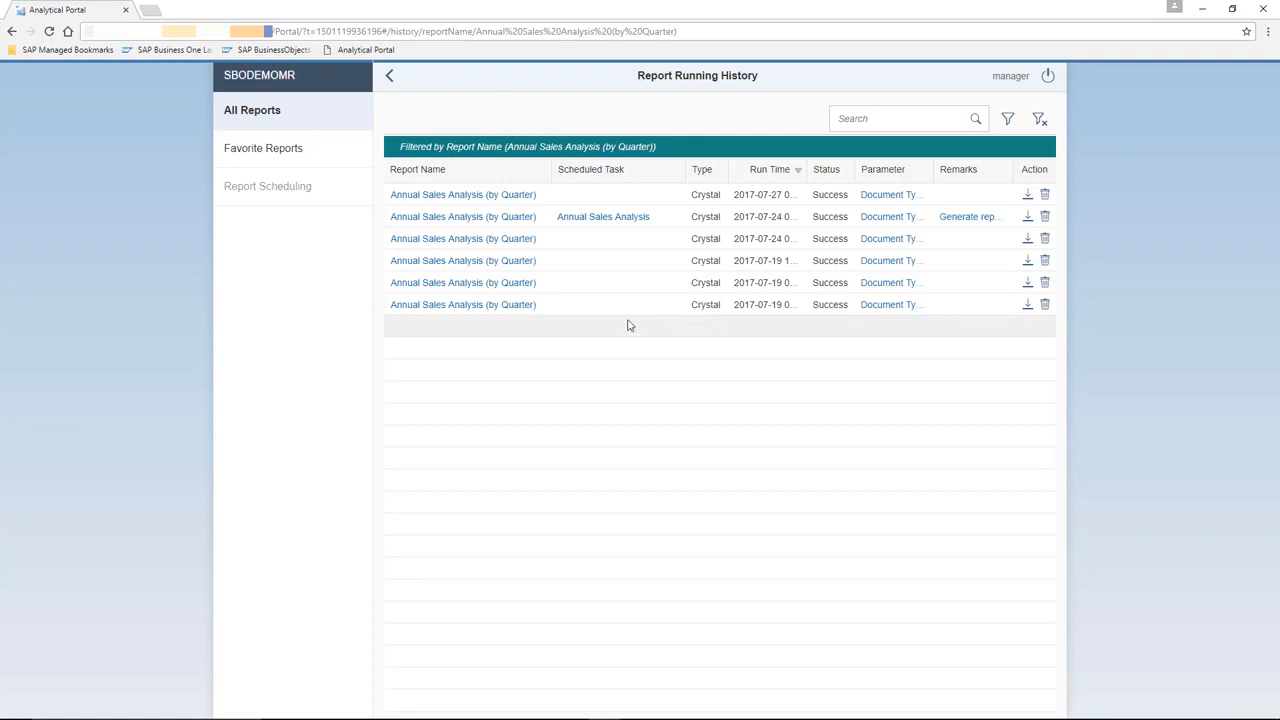
{"action": "left_click", "coordinate": [264, 120]}
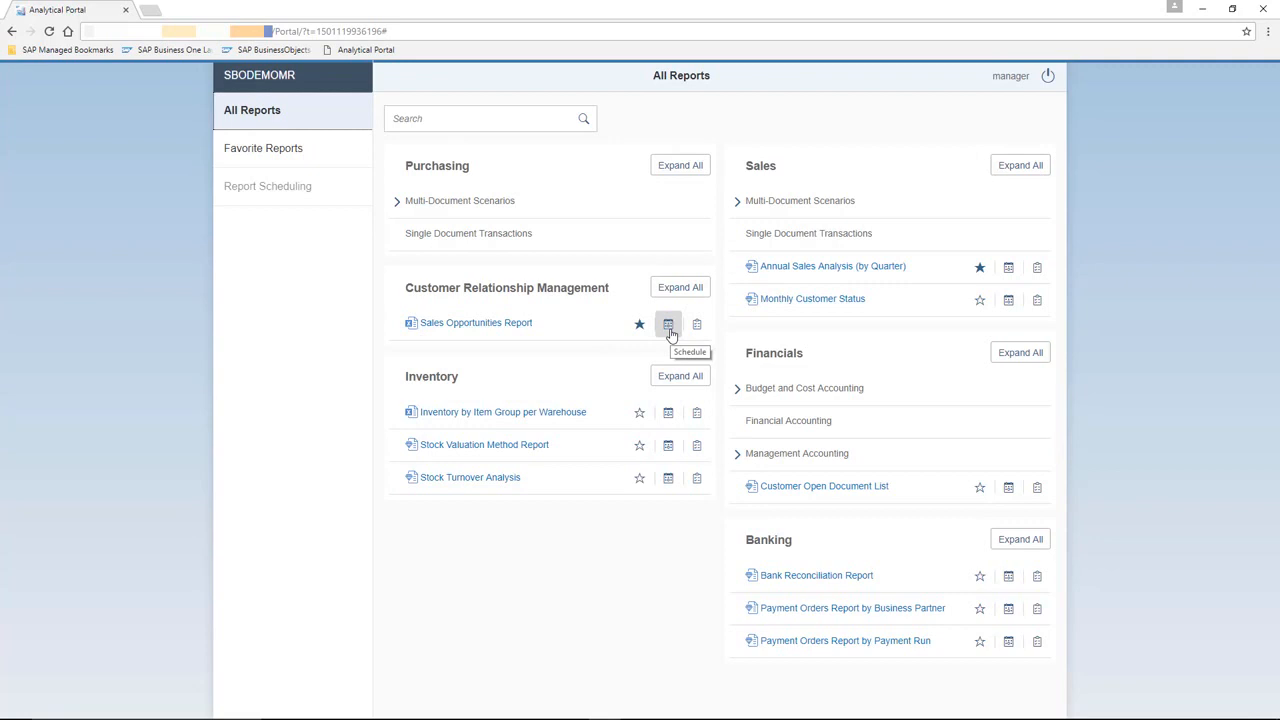
- Start scheduling Annual Sales Analysis (by Quarter) with posting year 2017 and customer group Customers
{"action": "left_click", "coordinate": [1008, 268]}
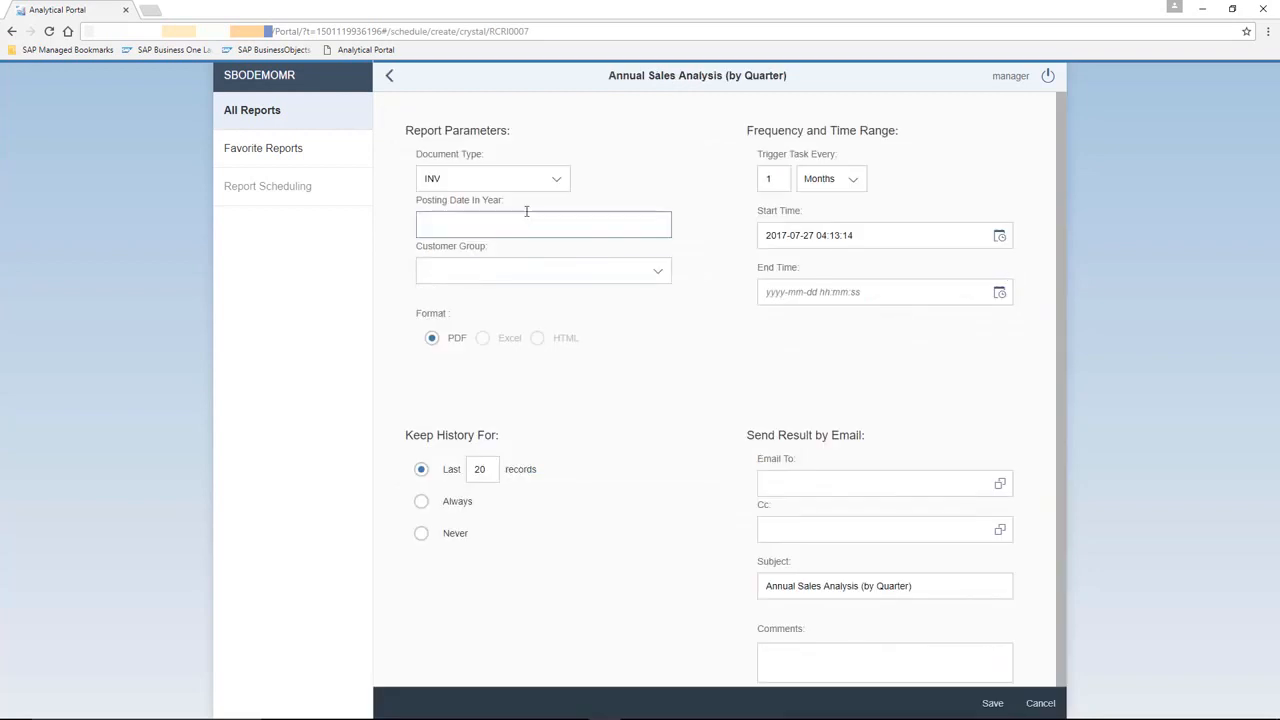
{"action": "left_click", "coordinate": [503, 215]}
{"action": "type", "text": "2017"}
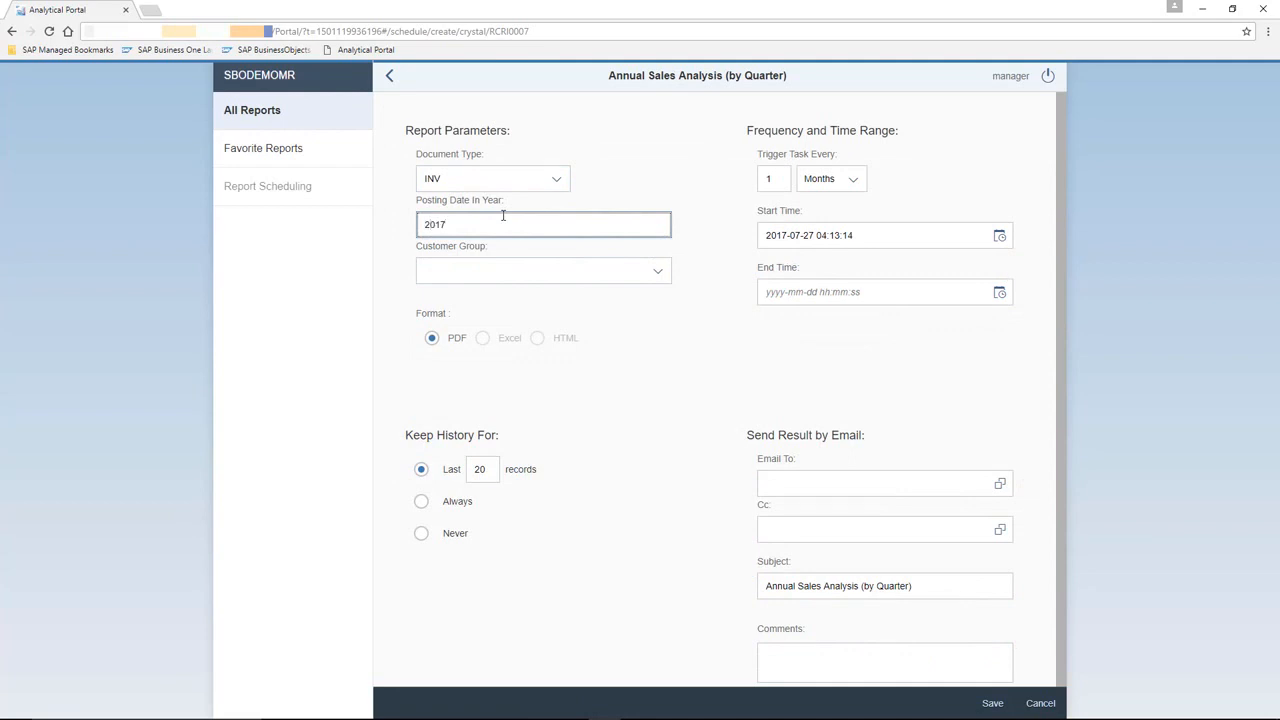
{"action": "left_click", "coordinate": [595, 266]}
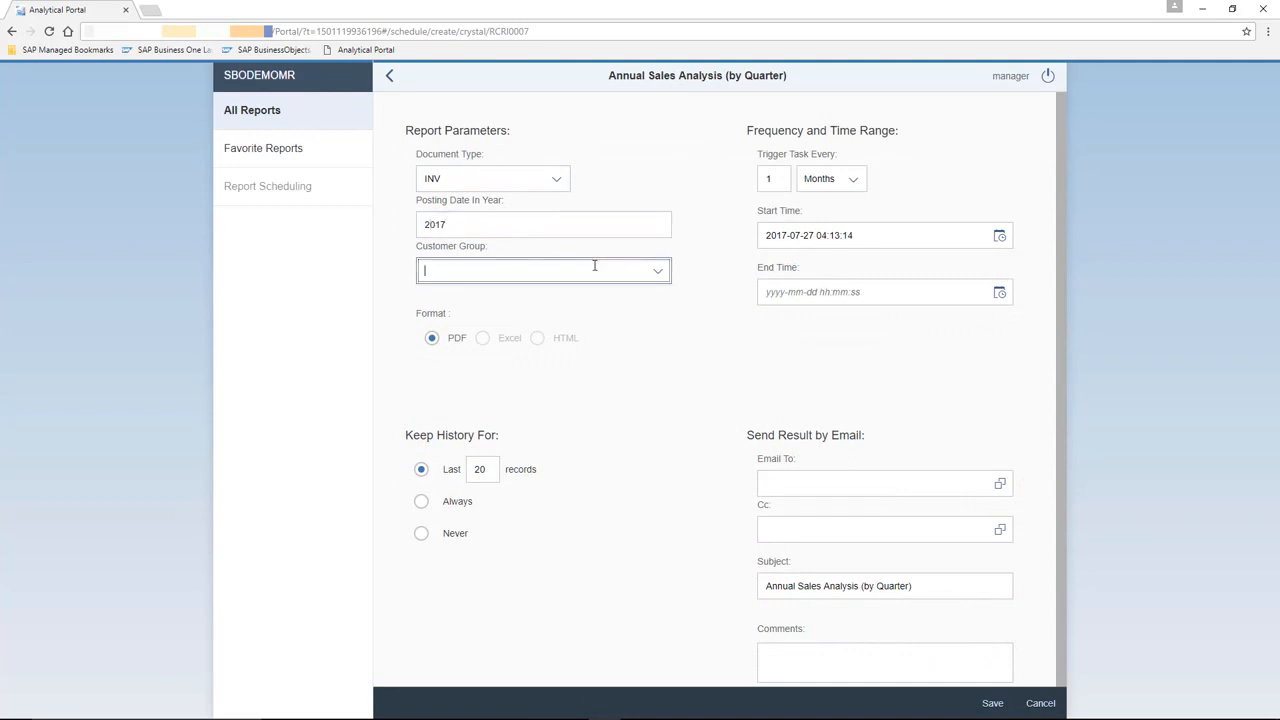
{"action": "left_click", "coordinate": [656, 271]}
{"action": "left_click", "coordinate": [472, 324]}
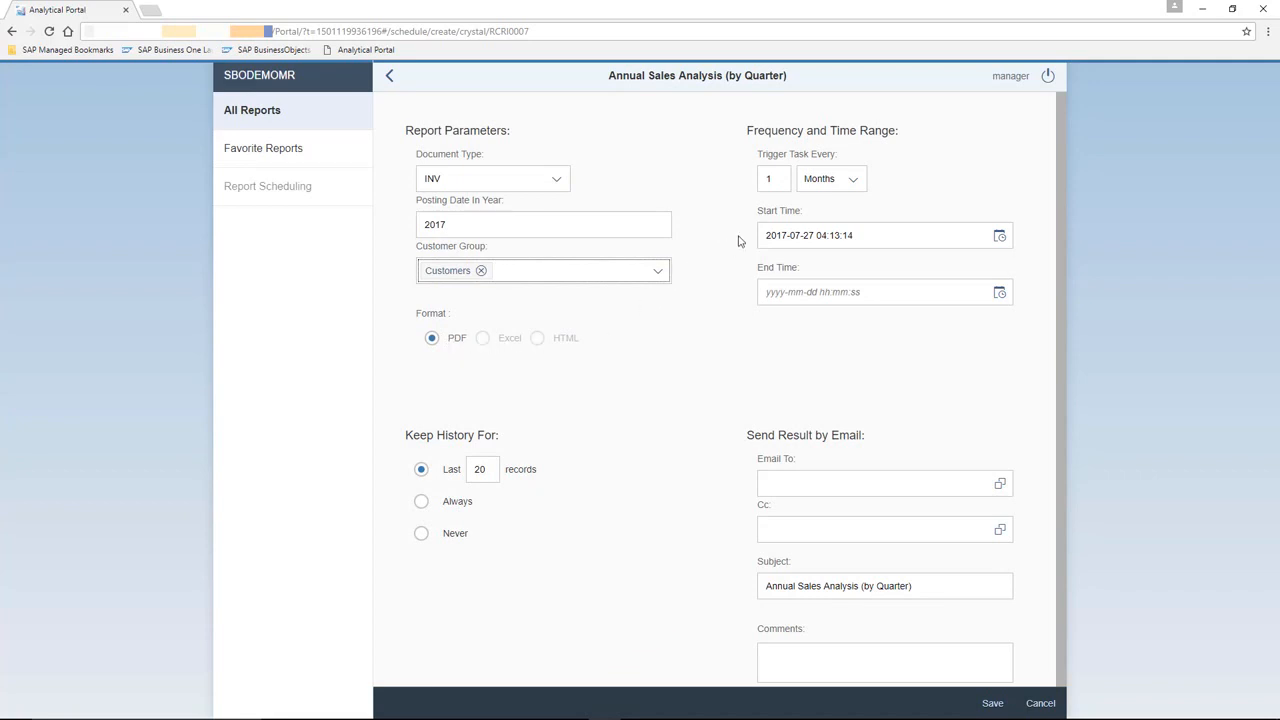
{"action": "left_click", "coordinate": [851, 189]}
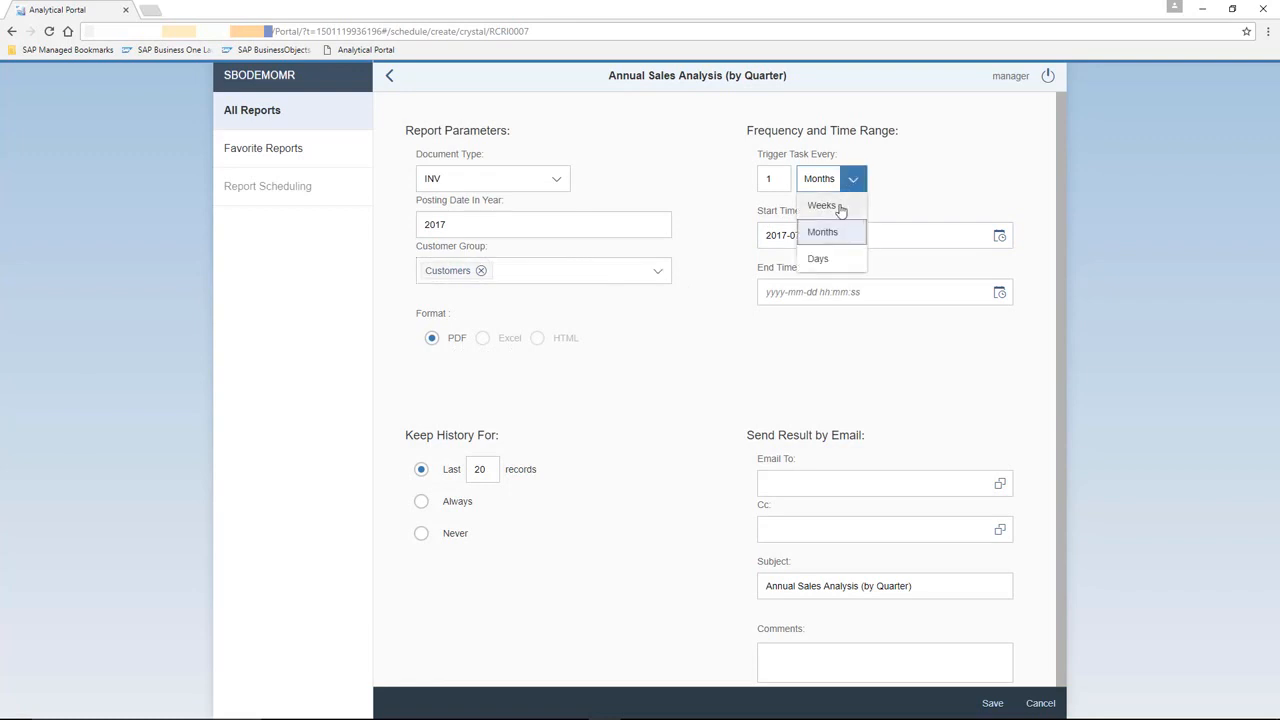
{"action": "left_click", "coordinate": [839, 207]}
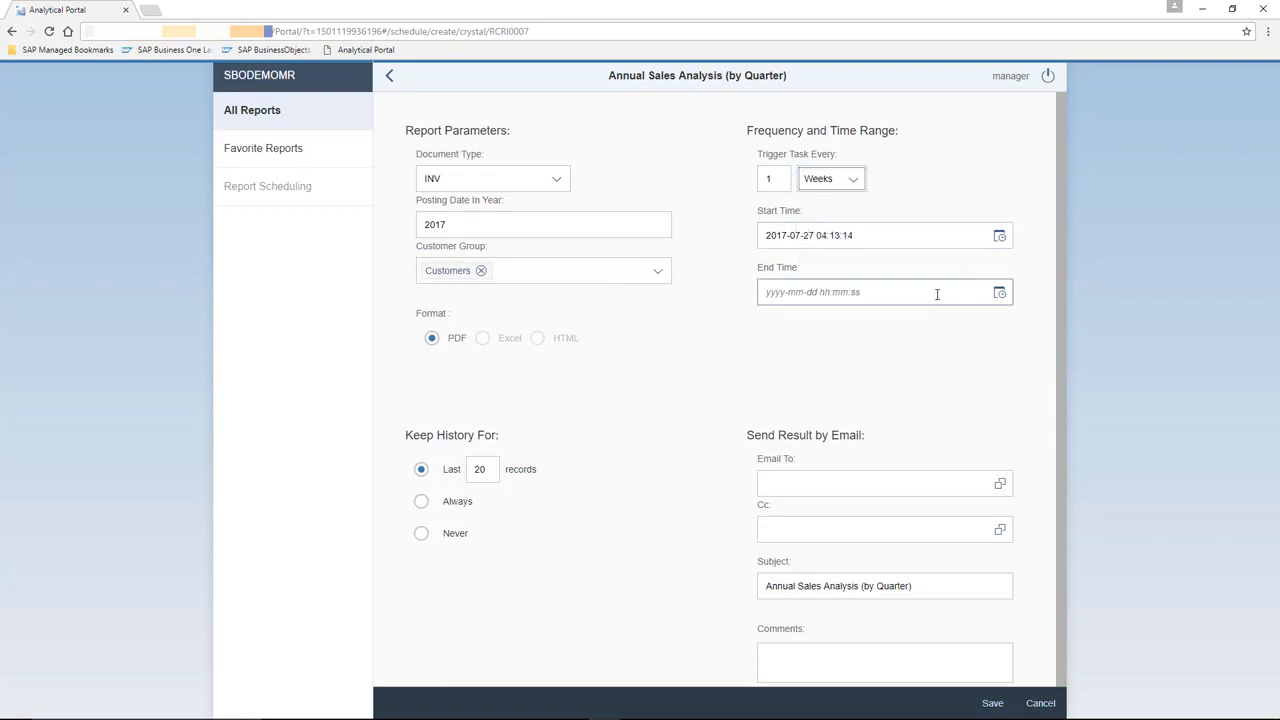
{"action": "left_click", "coordinate": [999, 295]}
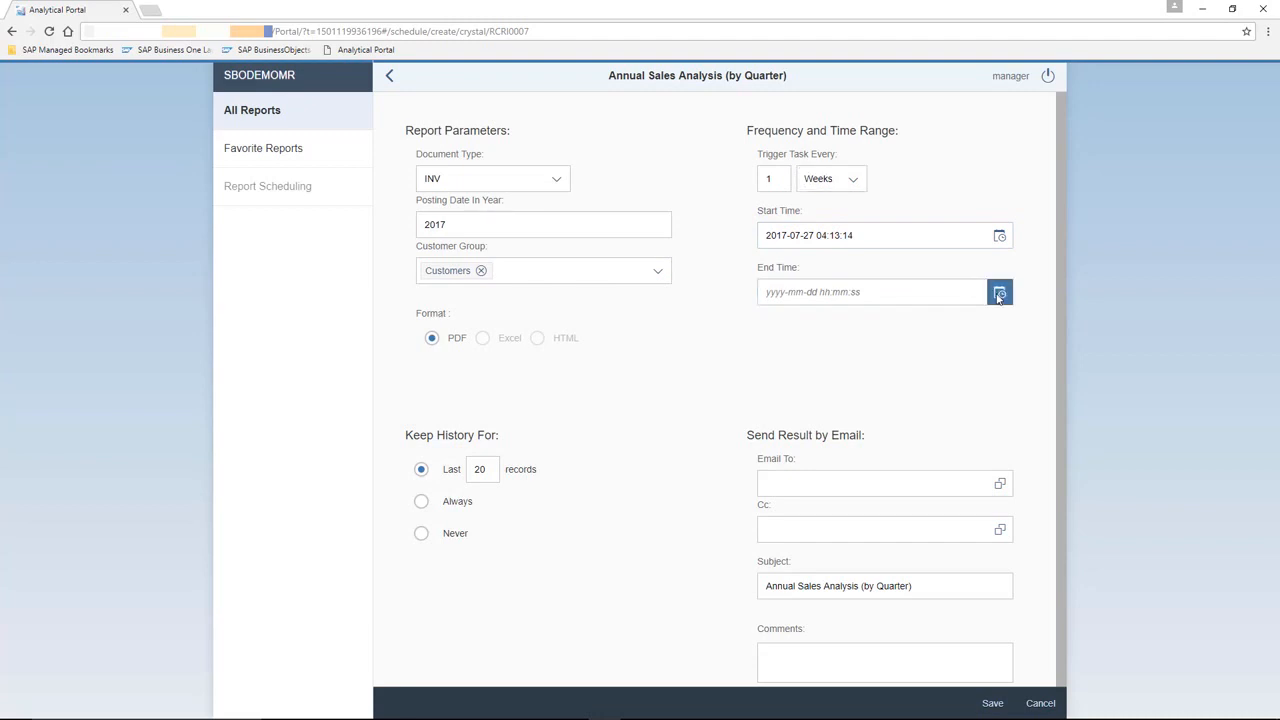
{"action": "left_click", "coordinate": [947, 332]}
{"action": "left_click", "coordinate": [947, 332]}
{"action": "left_click", "coordinate": [947, 332]}
{"action": "left_click", "coordinate": [947, 332]}
{"action": "left_click", "coordinate": [947, 332]}
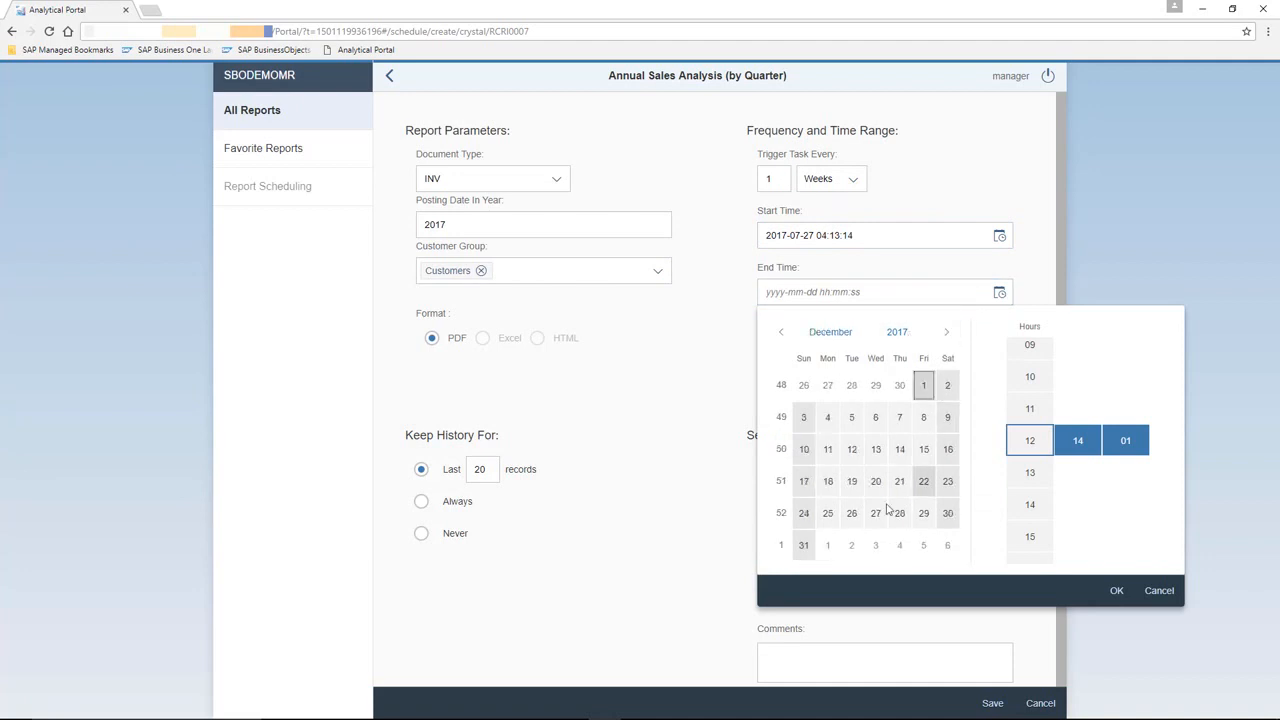
{"action": "left_click", "coordinate": [804, 545]}
{"action": "left_click", "coordinate": [1030, 441]}
{"action": "left_click", "coordinate": [1116, 590]}
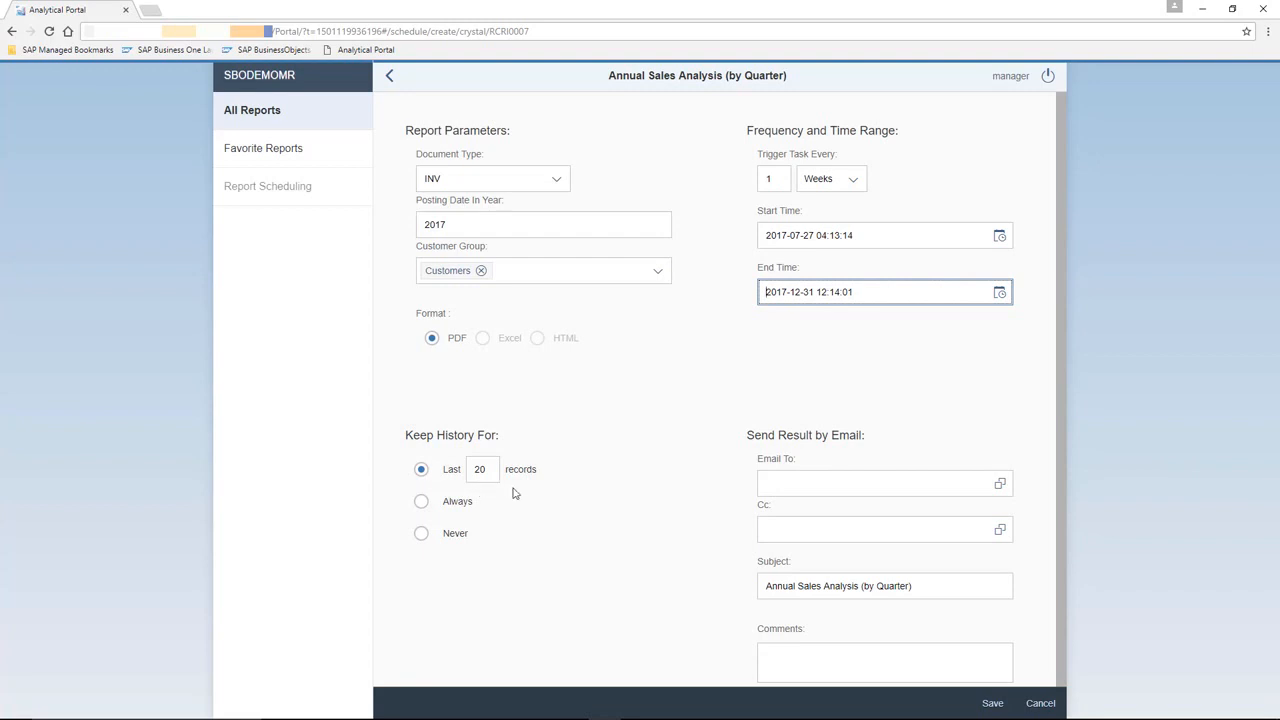
- Add two users from the user list as e-mail recipients of the scheduled result
{"action": "left_click", "coordinate": [945, 473]}
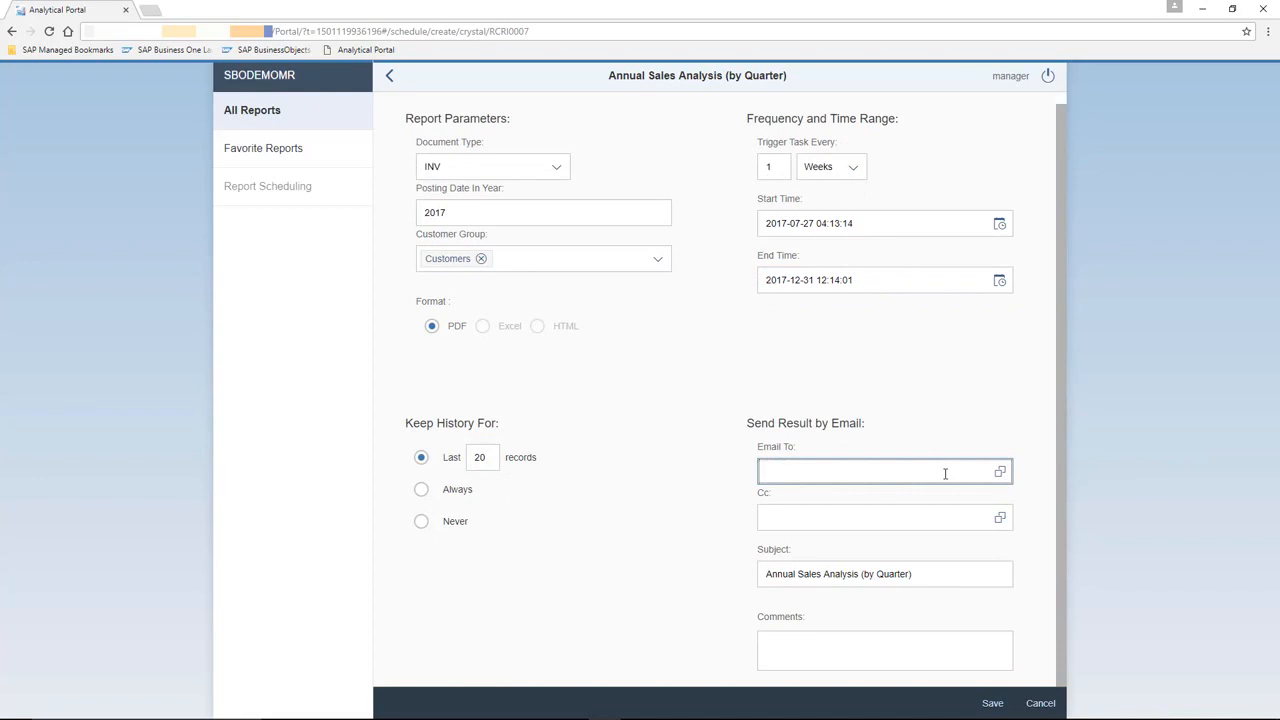
{"action": "left_click", "coordinate": [1000, 472]}
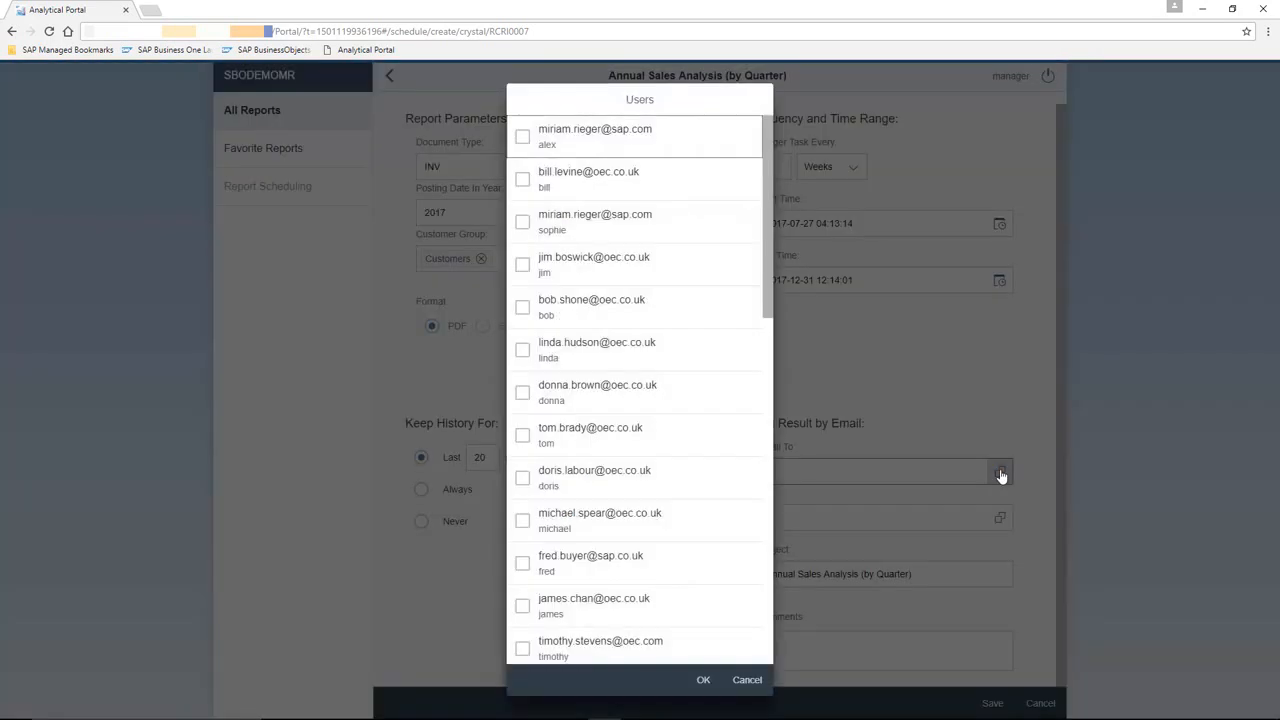
{"action": "left_click", "coordinate": [523, 180]}
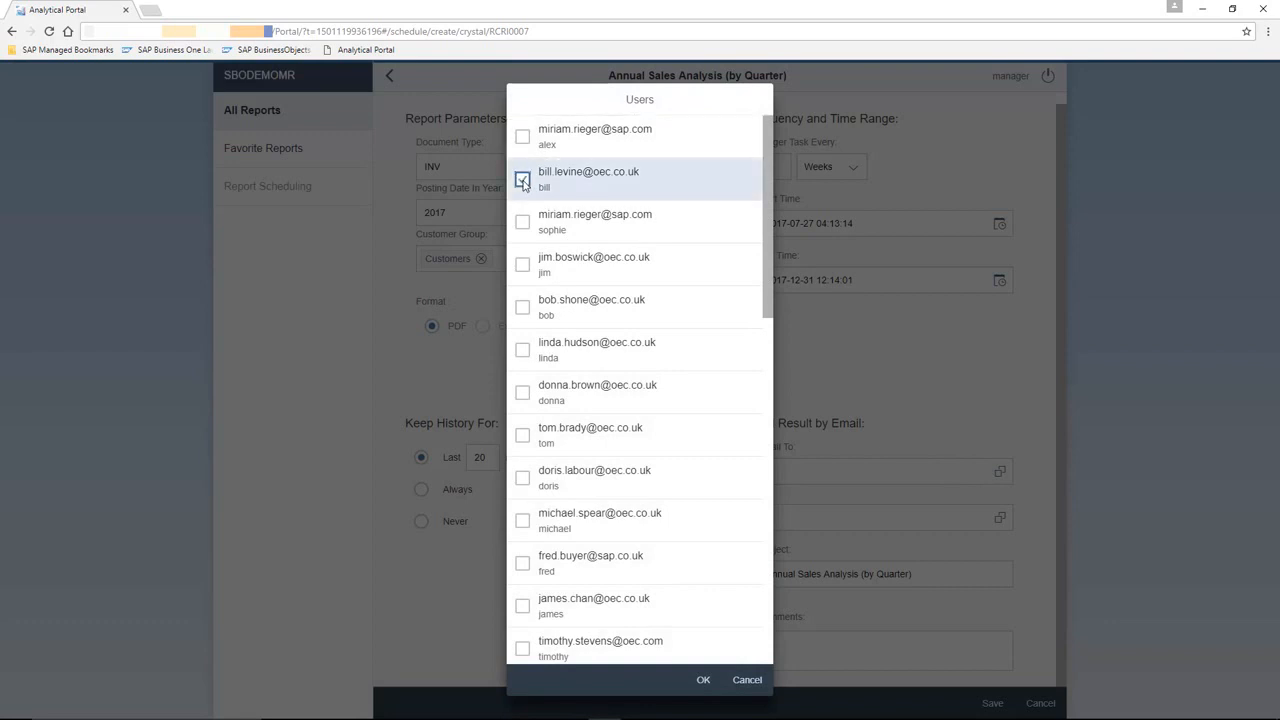
{"action": "left_click", "coordinate": [522, 392]}
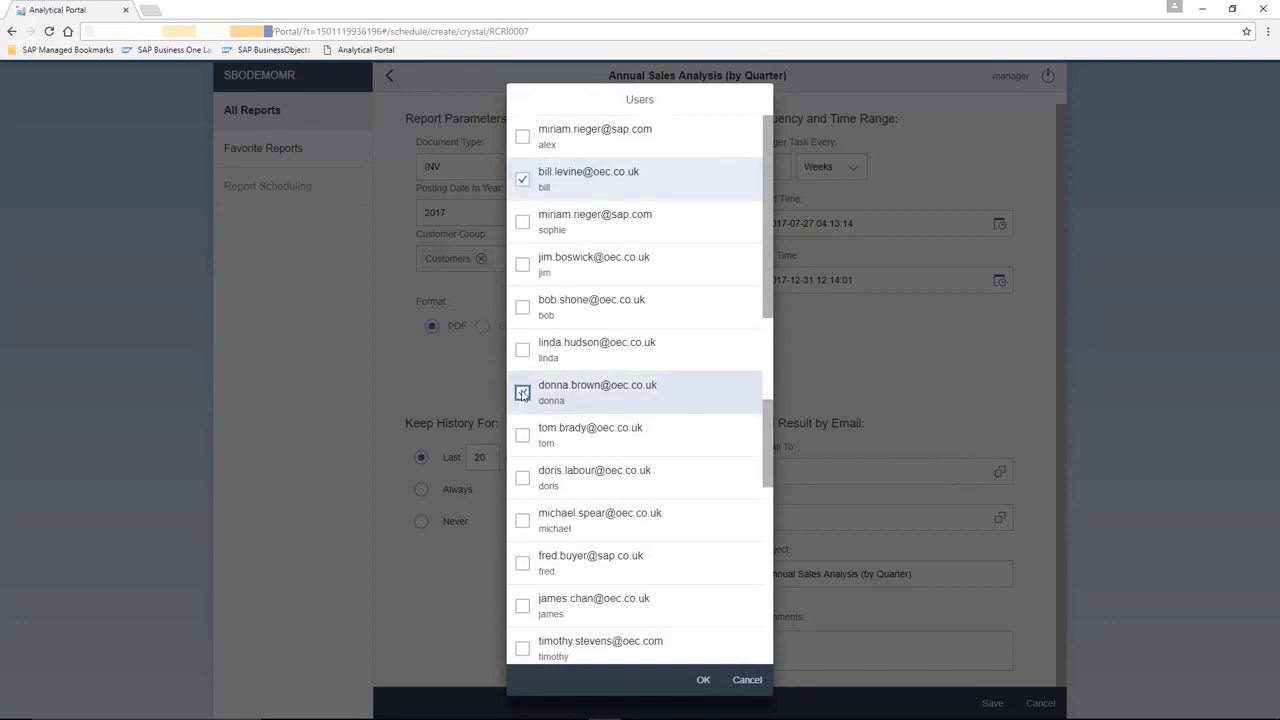
{"action": "left_click", "coordinate": [704, 681]}
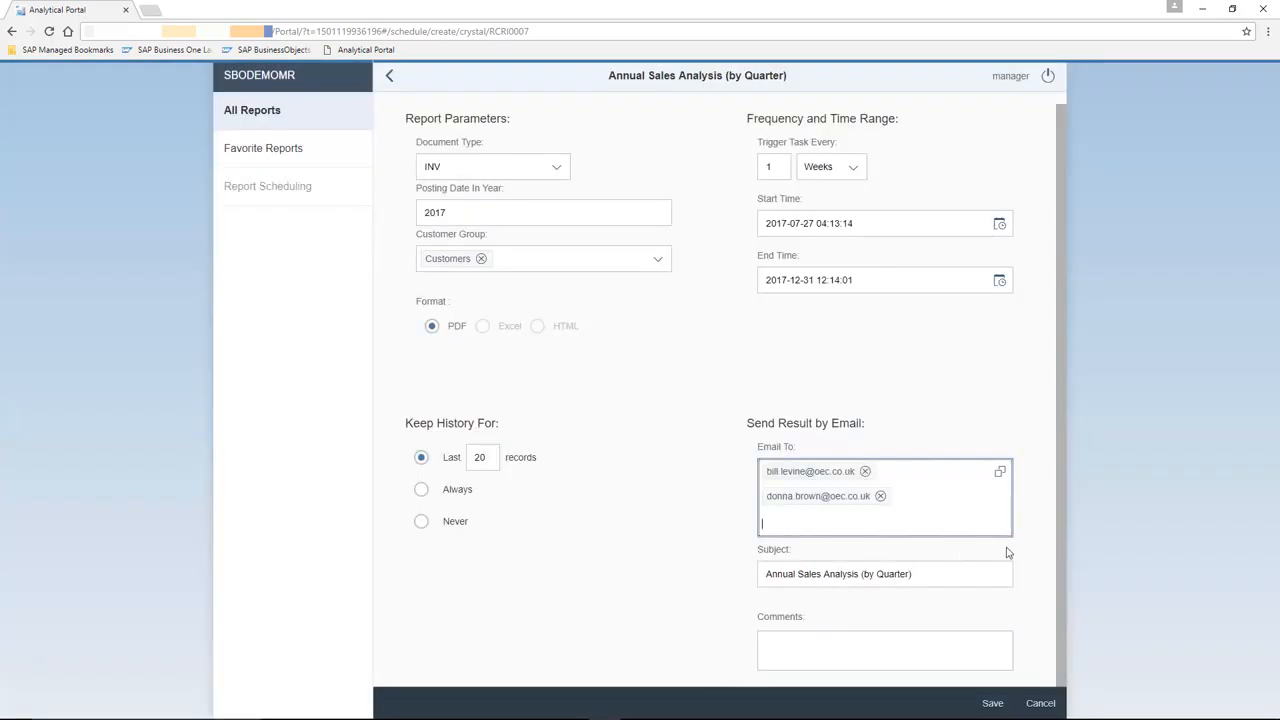
{"action": "left_click", "coordinate": [1021, 552]}
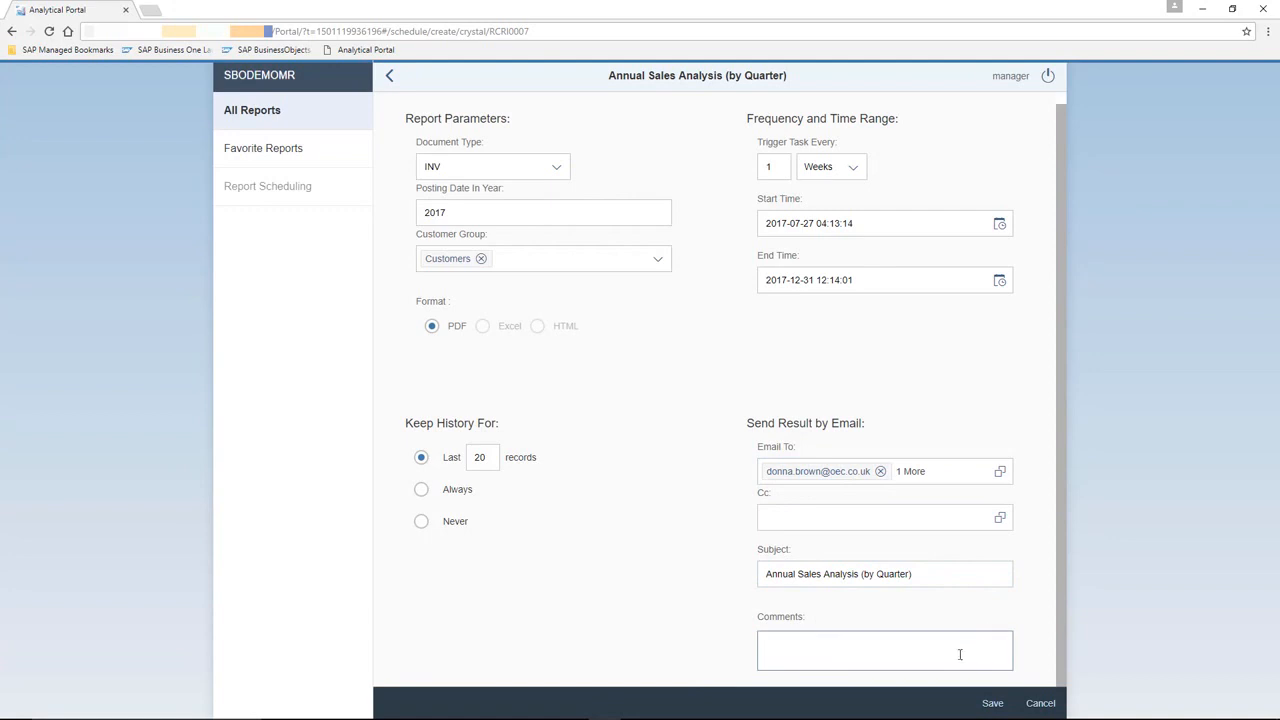
- Save the report schedule under the name Weekly Sales Anaylsis Report
{"action": "left_click", "coordinate": [992, 703]}
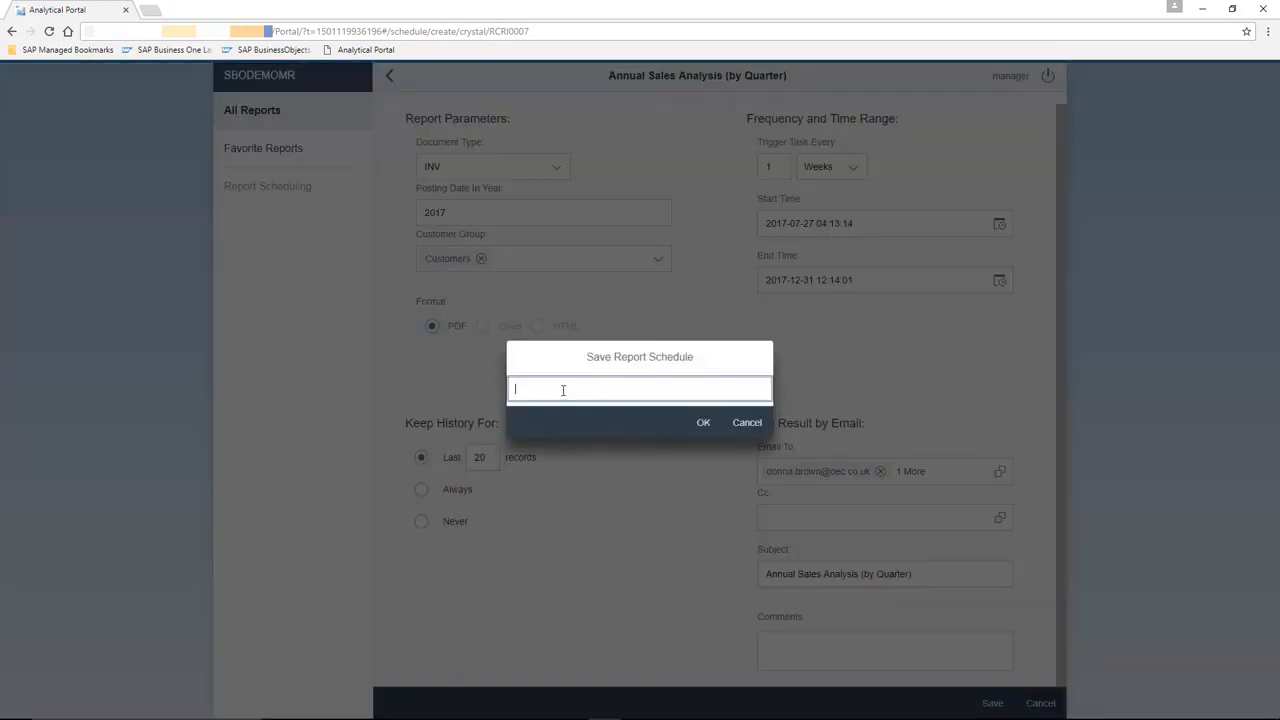
{"action": "type", "text": "Weekly Sales Anaylsis Report"}
{"action": "left_click", "coordinate": [704, 424]}
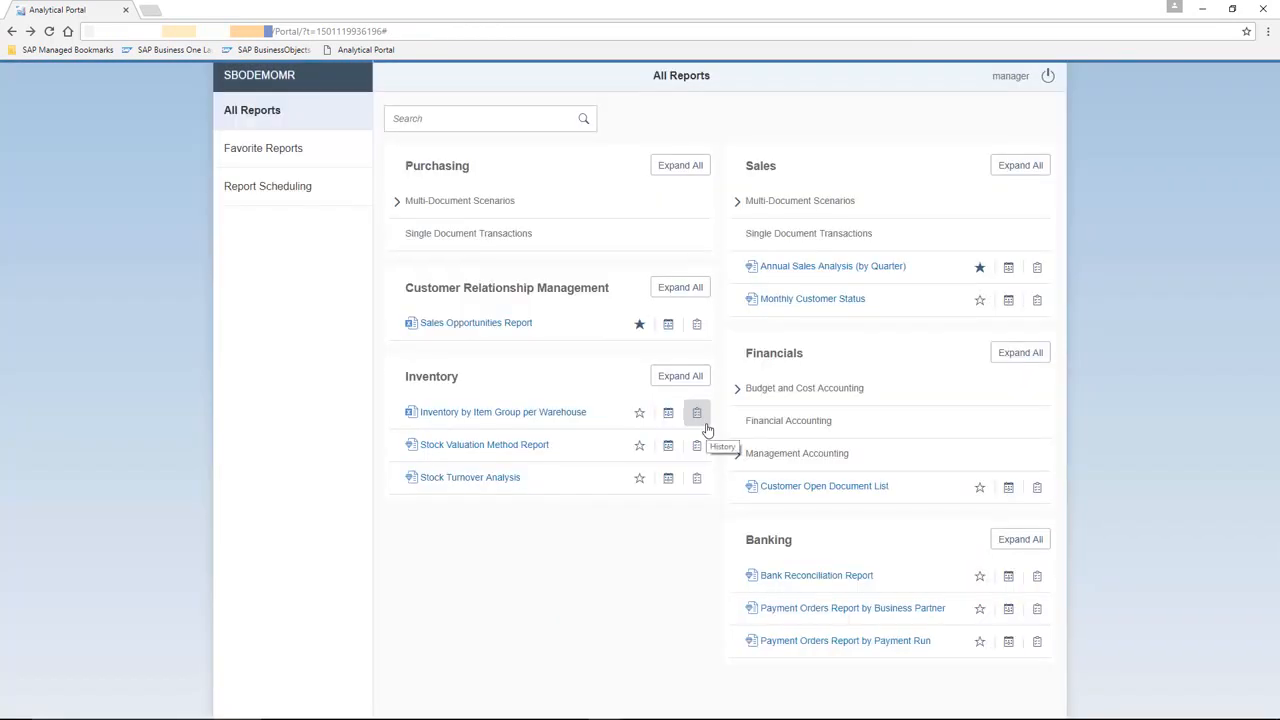
- Open the list of scheduled report tasks and log off from the portal
{"action": "left_click", "coordinate": [307, 197]}
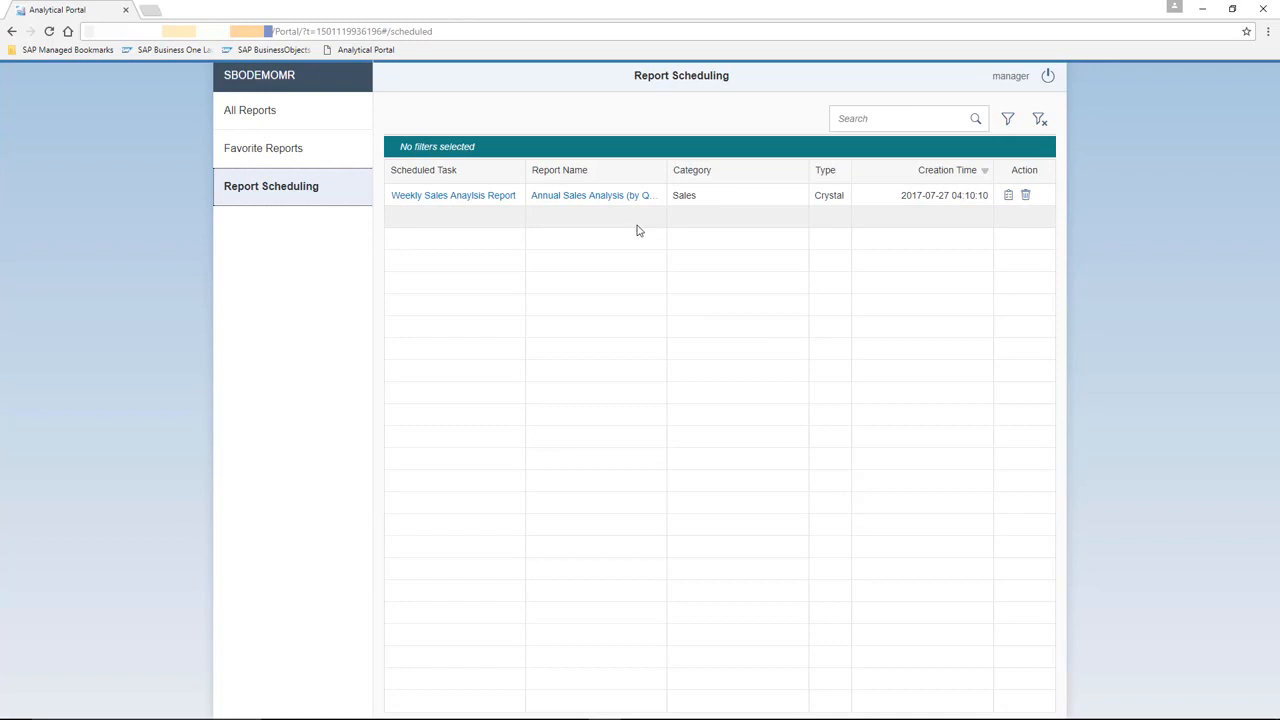
{"action": "left_click", "coordinate": [1046, 78]}
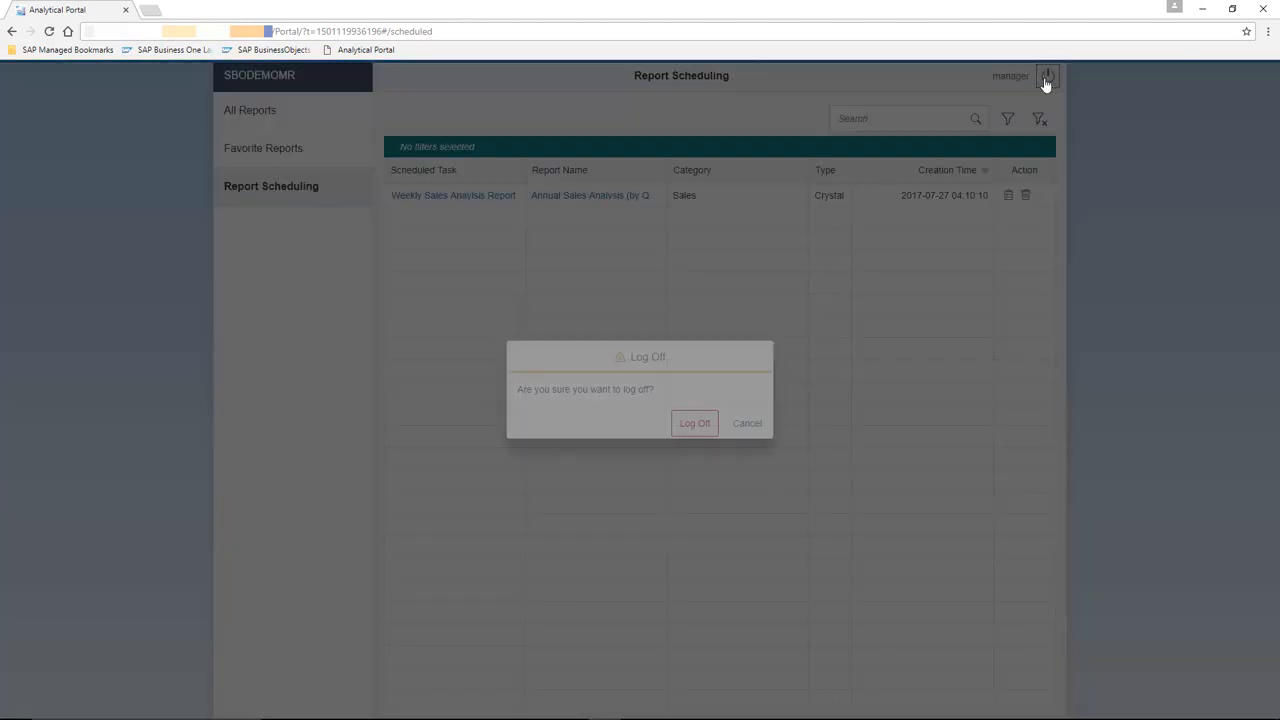
{"action": "left_click", "coordinate": [700, 424]}
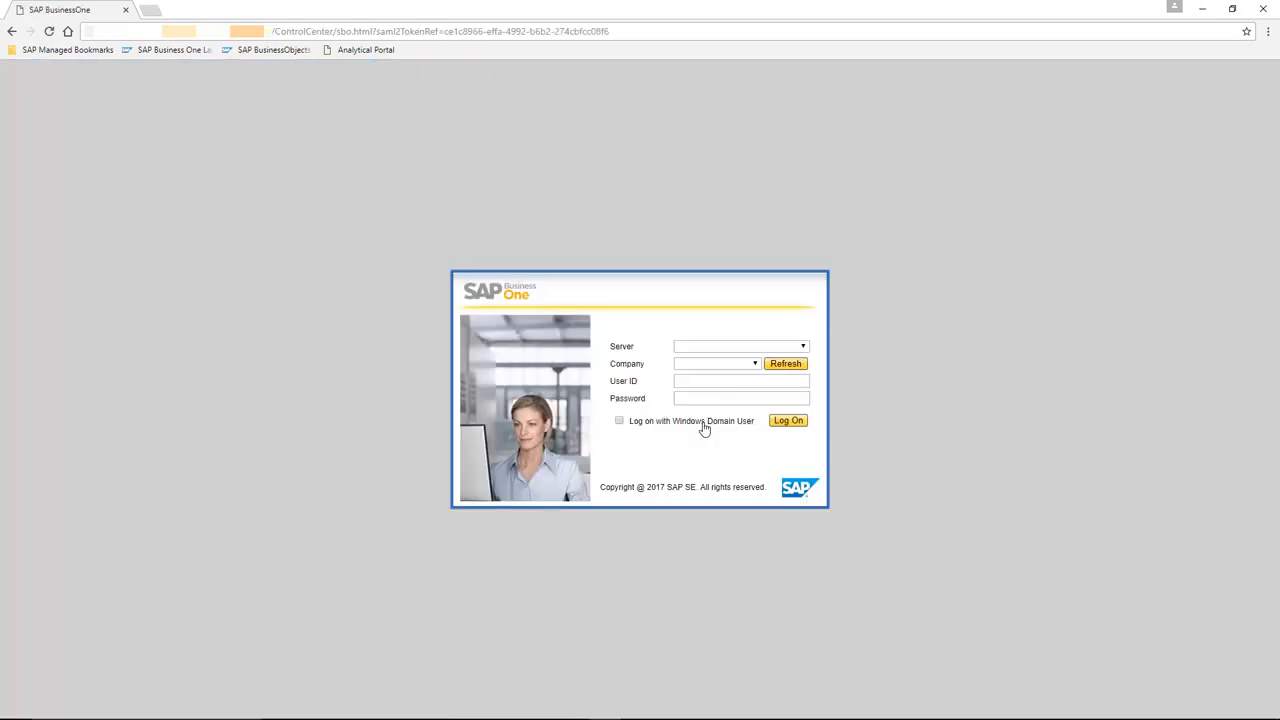
- Log on to the portal with company SBODEMOMR, entering the user ID and the account password
{"action": "left_click", "coordinate": [755, 369]}
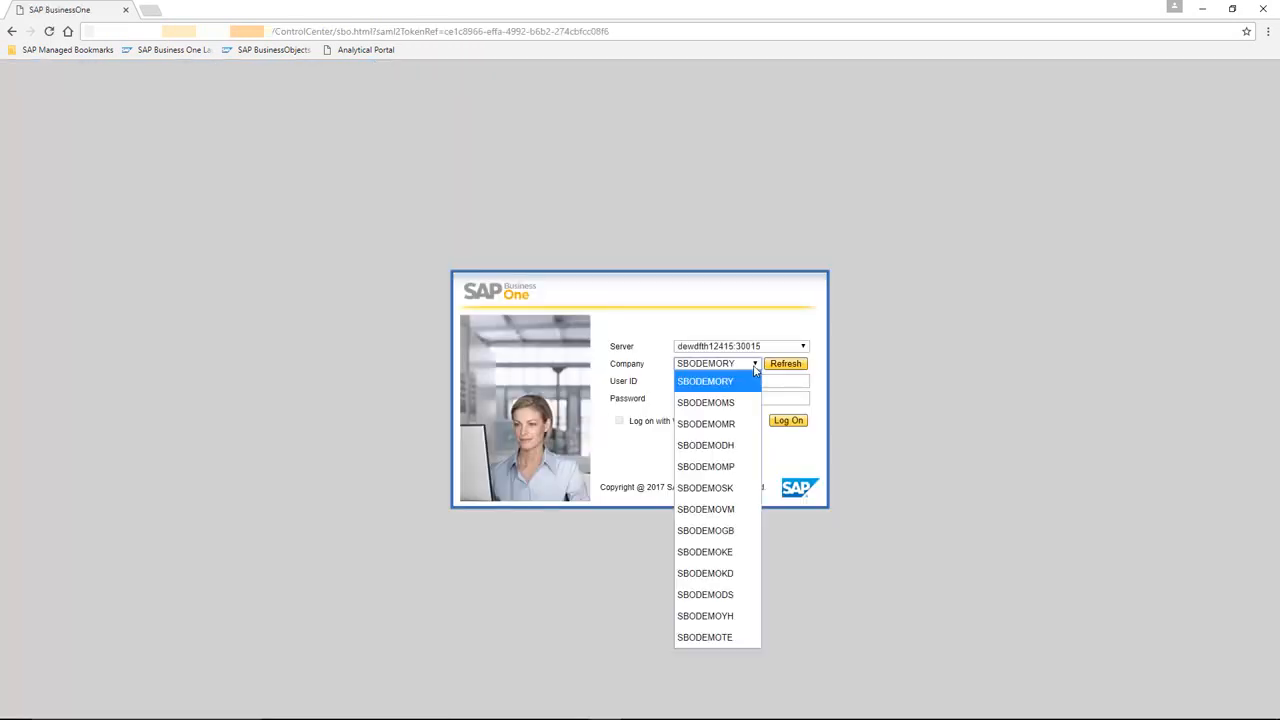
{"action": "left_click", "coordinate": [748, 421]}
{"action": "left_click", "coordinate": [729, 383]}
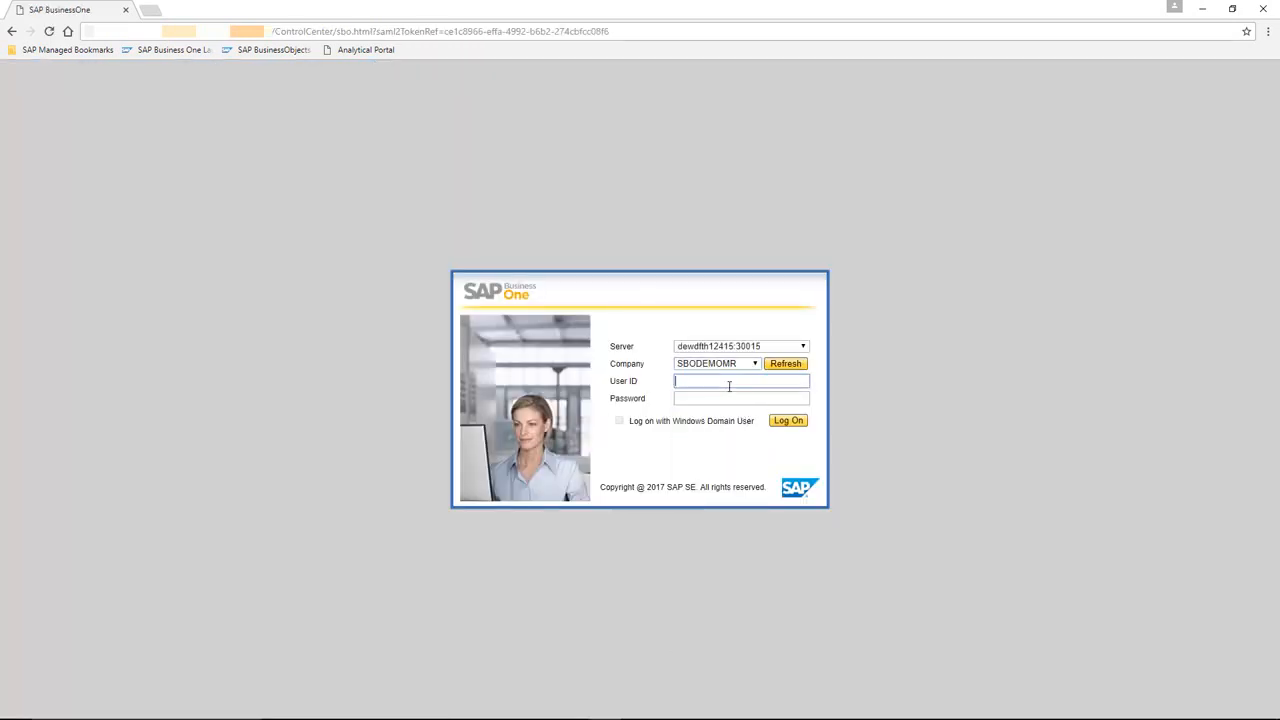
{"action": "type", "text": "brad"}
{"action": "key", "text": "Tab"}
{"action": "type", "text": "****"}
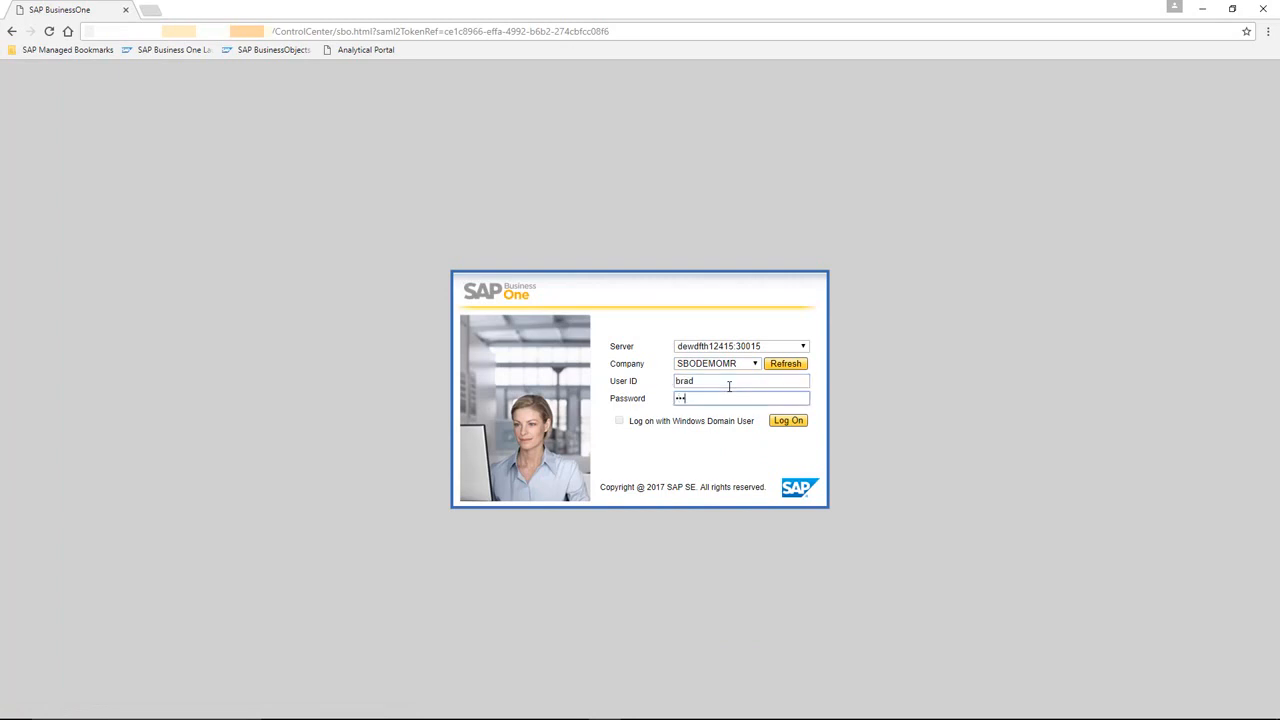
{"action": "key", "text": "Return"}
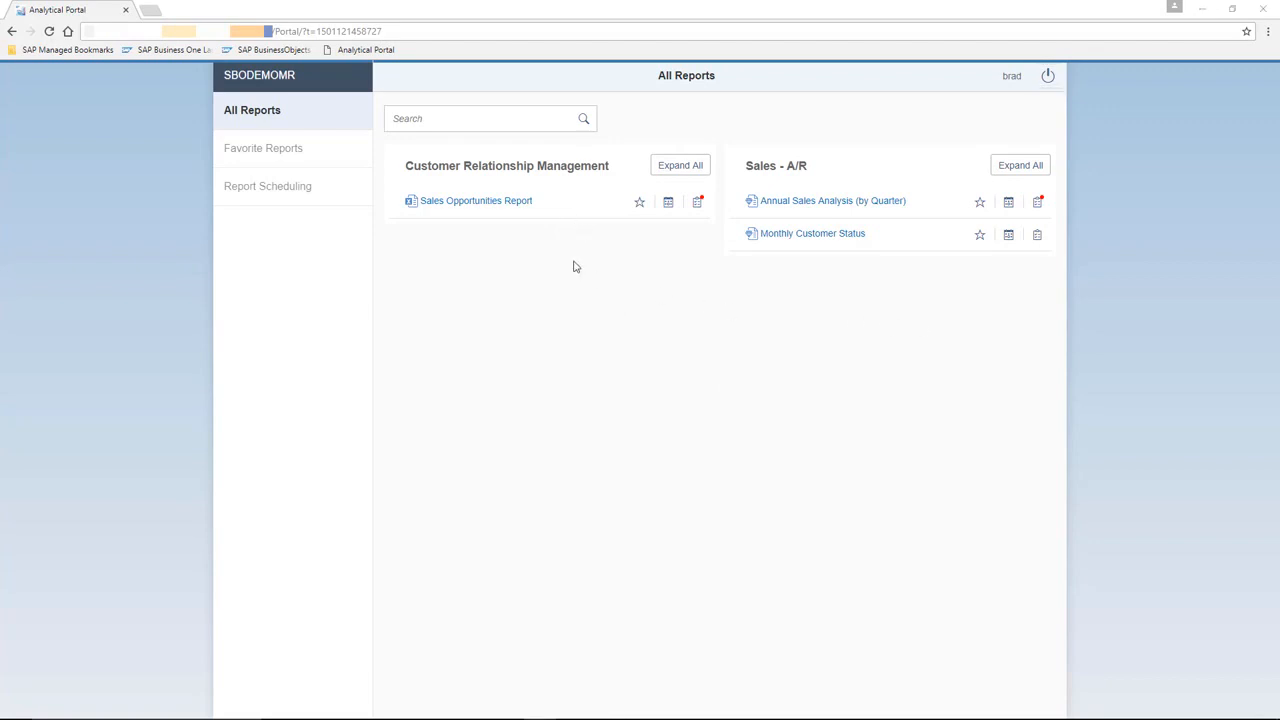
- Open the Sales Opportunities Report and try to run it
{"action": "left_click", "coordinate": [481, 202]}
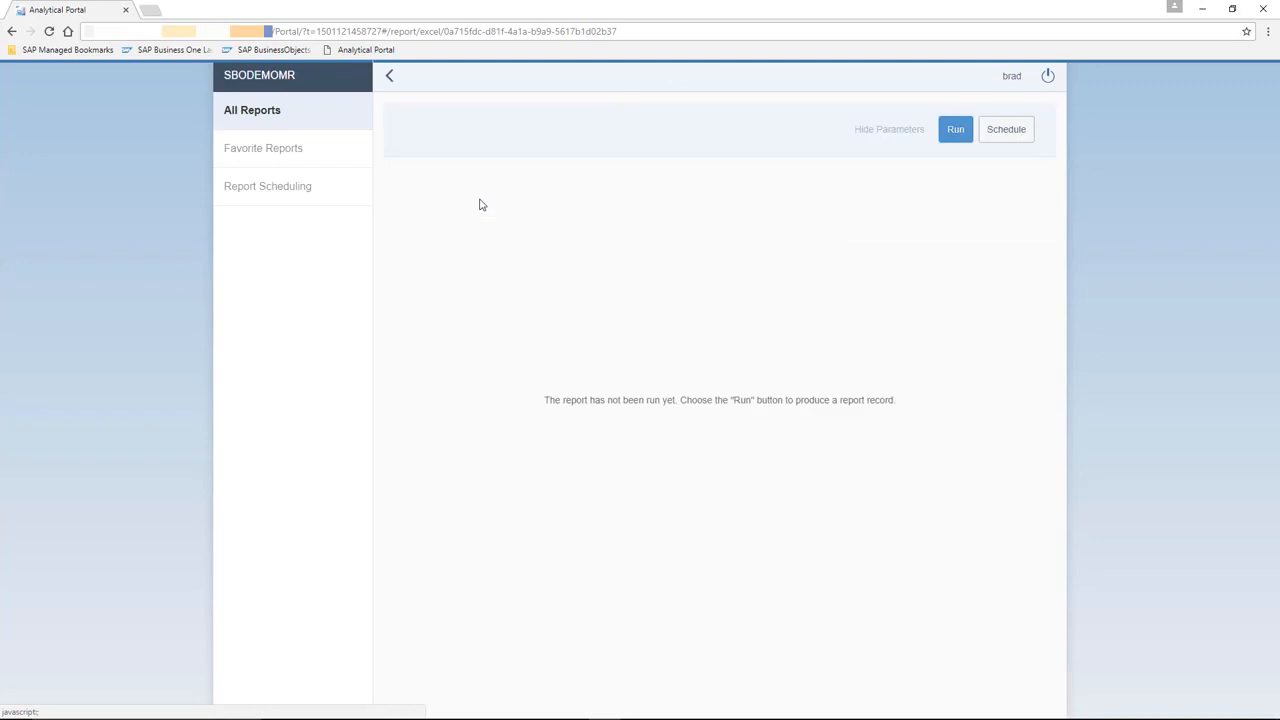
{"action": "left_click", "coordinate": [954, 131]}
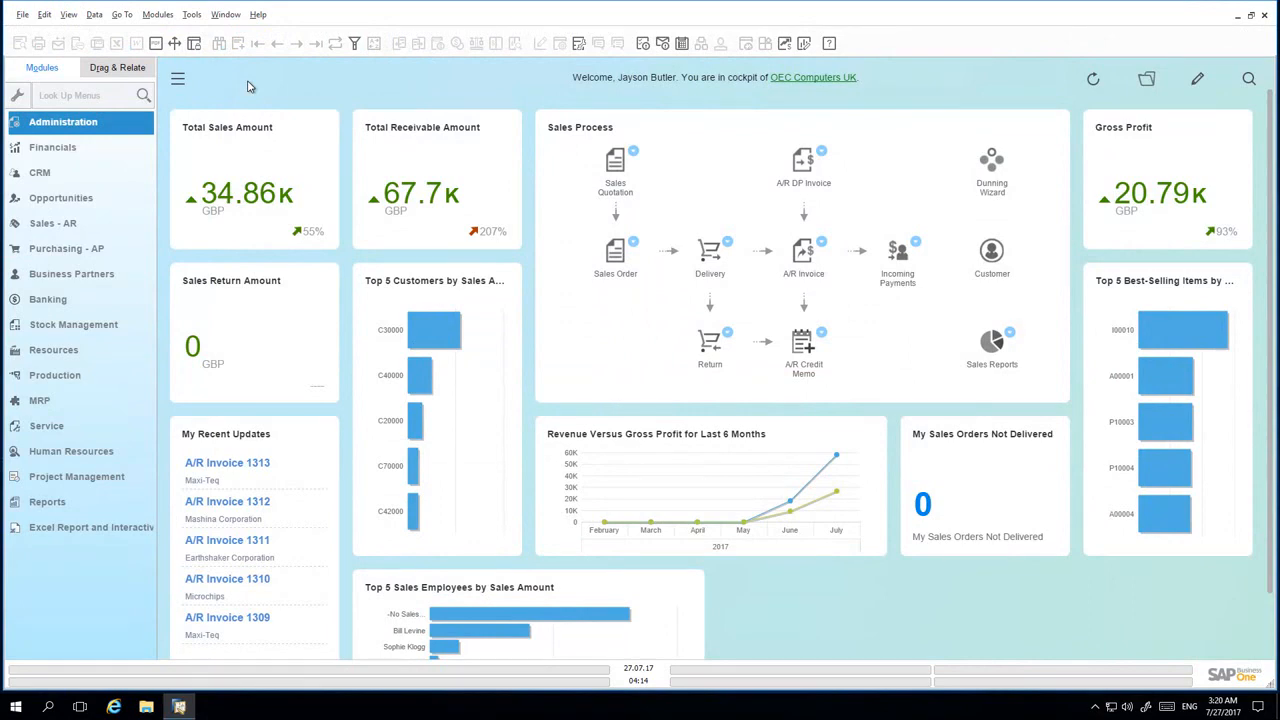
- Switch to the SAP Business One client, search the menus for auth and open General Authorisations
{"action": "left_click", "coordinate": [69, 97]}
{"action": "type", "text": "auth"}
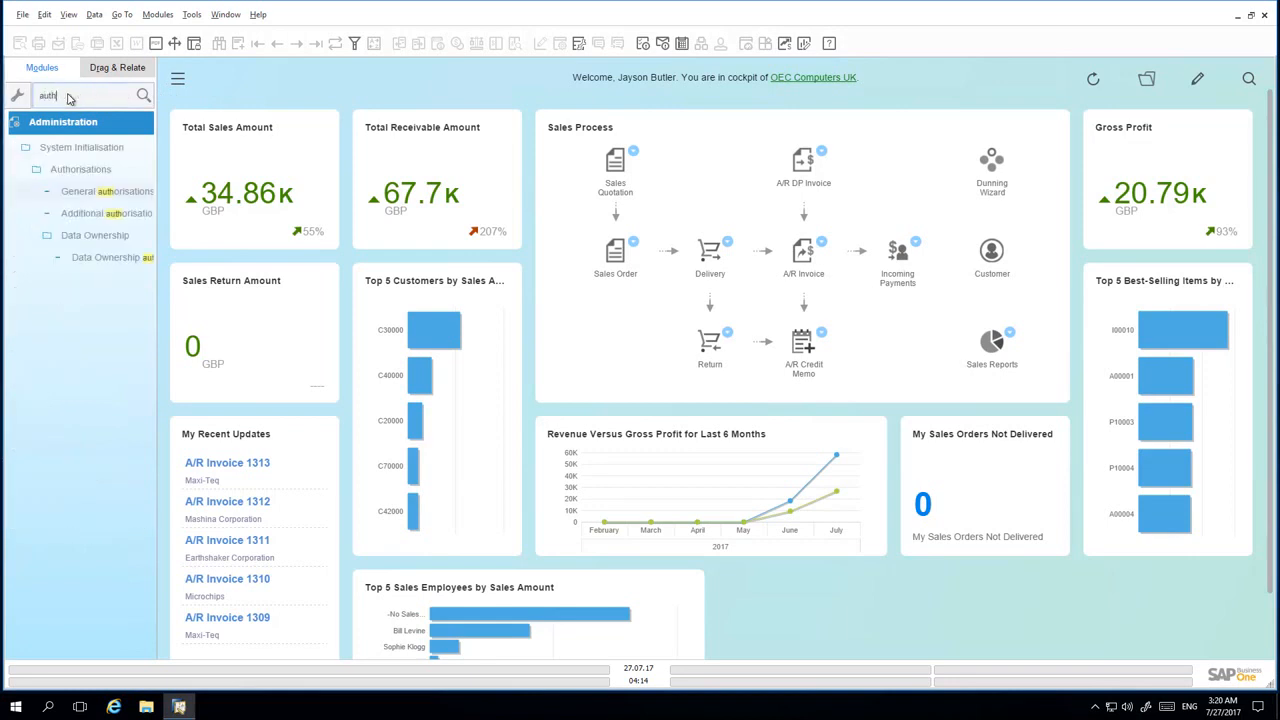
{"action": "left_click", "coordinate": [95, 193]}
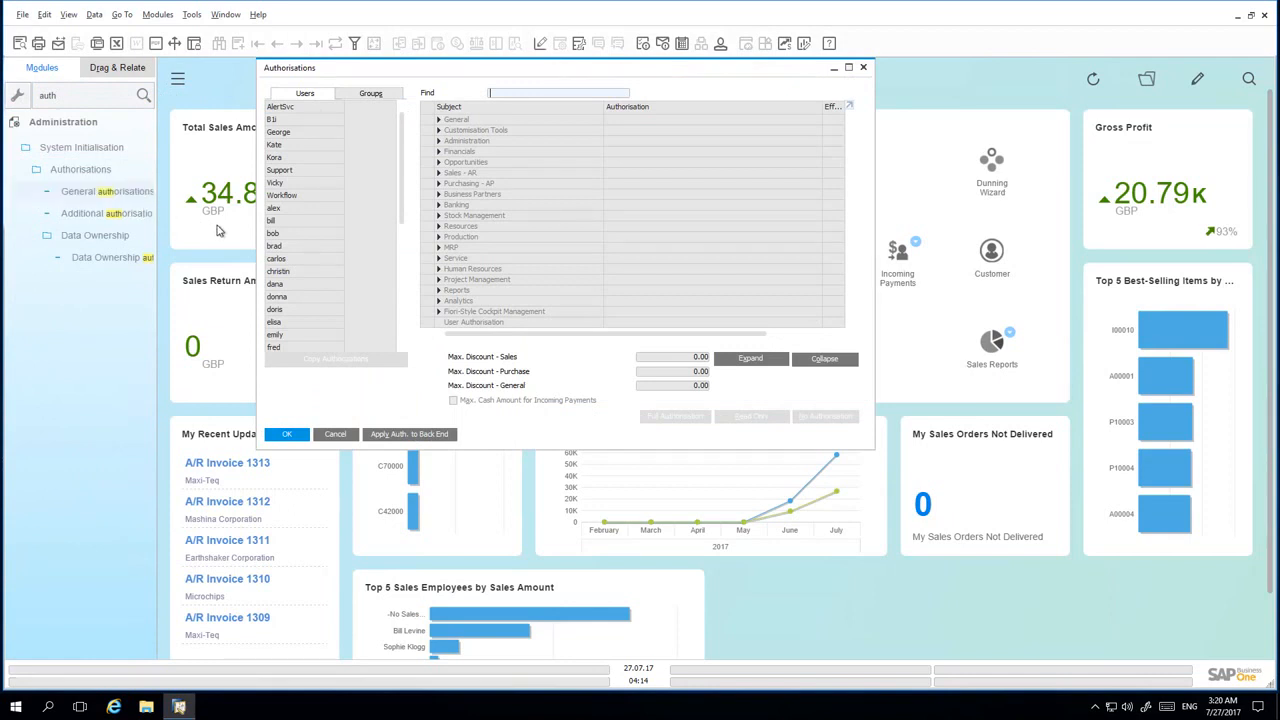
- Select the portal user and expand the Sales - AR and Sales Reports authorisations to review them
{"action": "left_click", "coordinate": [307, 248]}
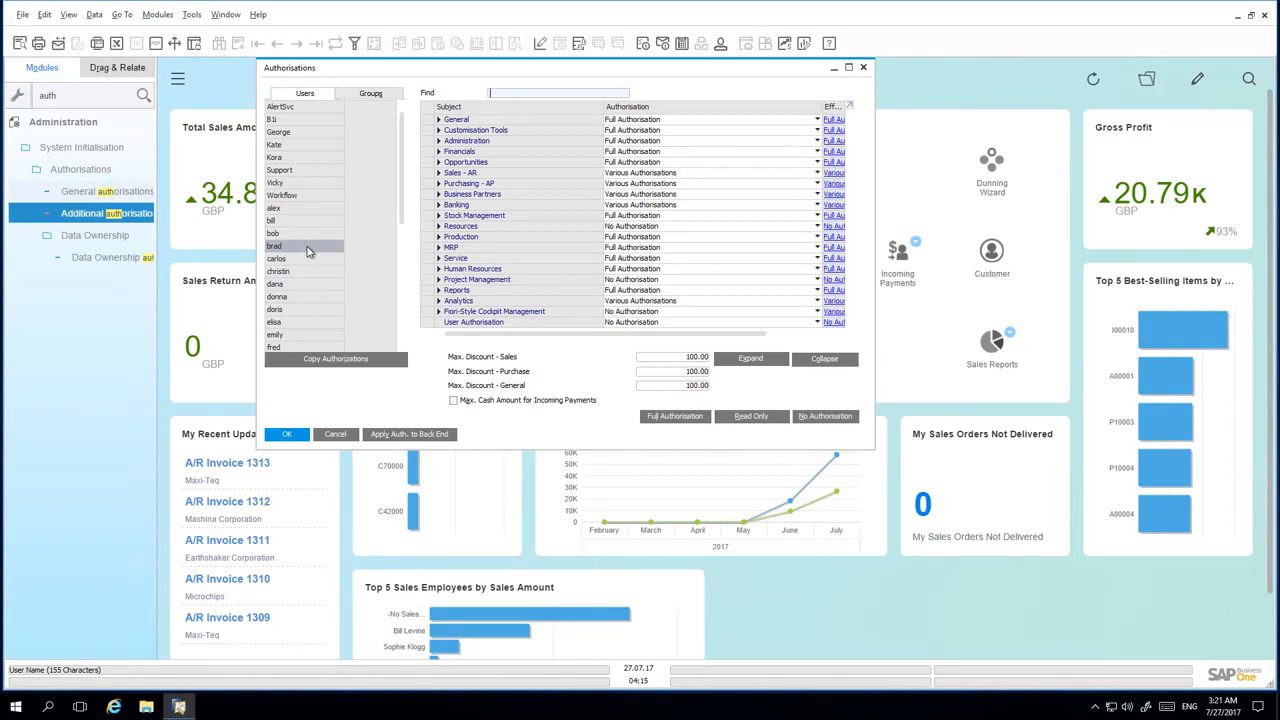
{"action": "left_click", "coordinate": [439, 173]}
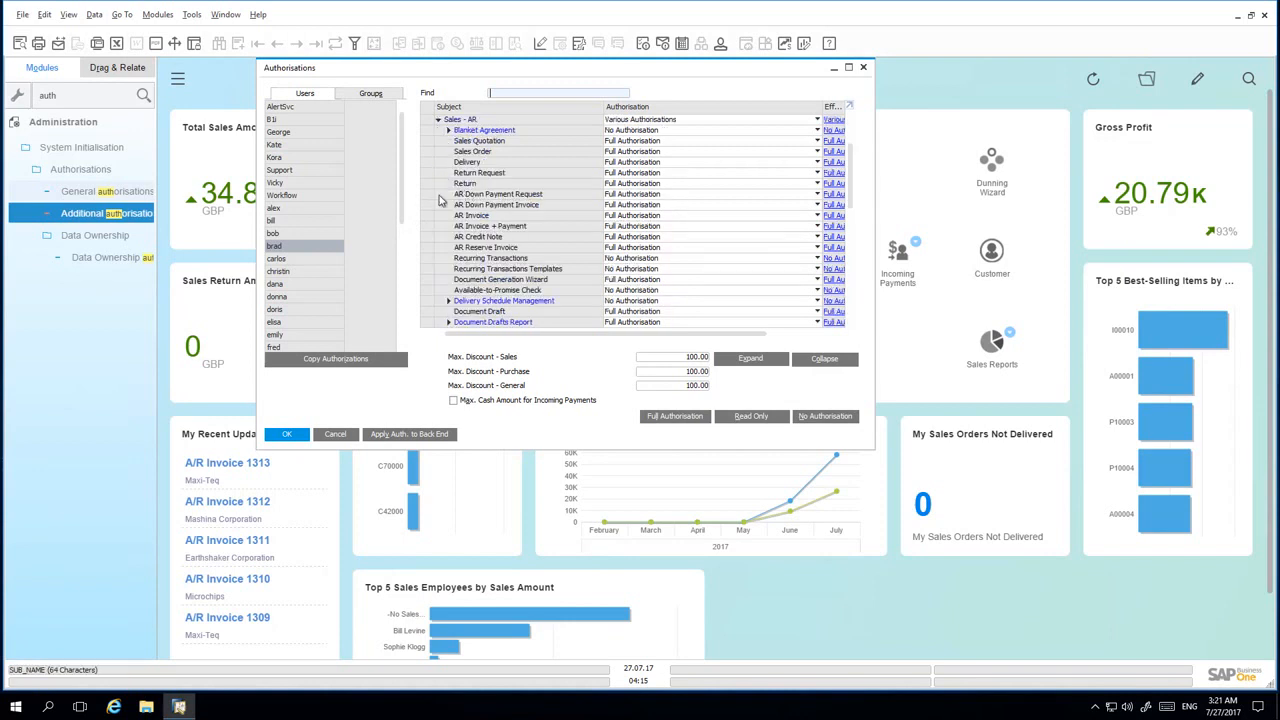
{"action": "scroll", "coordinate": [440, 207], "scroll_direction": "down", "scroll_amount": 3}
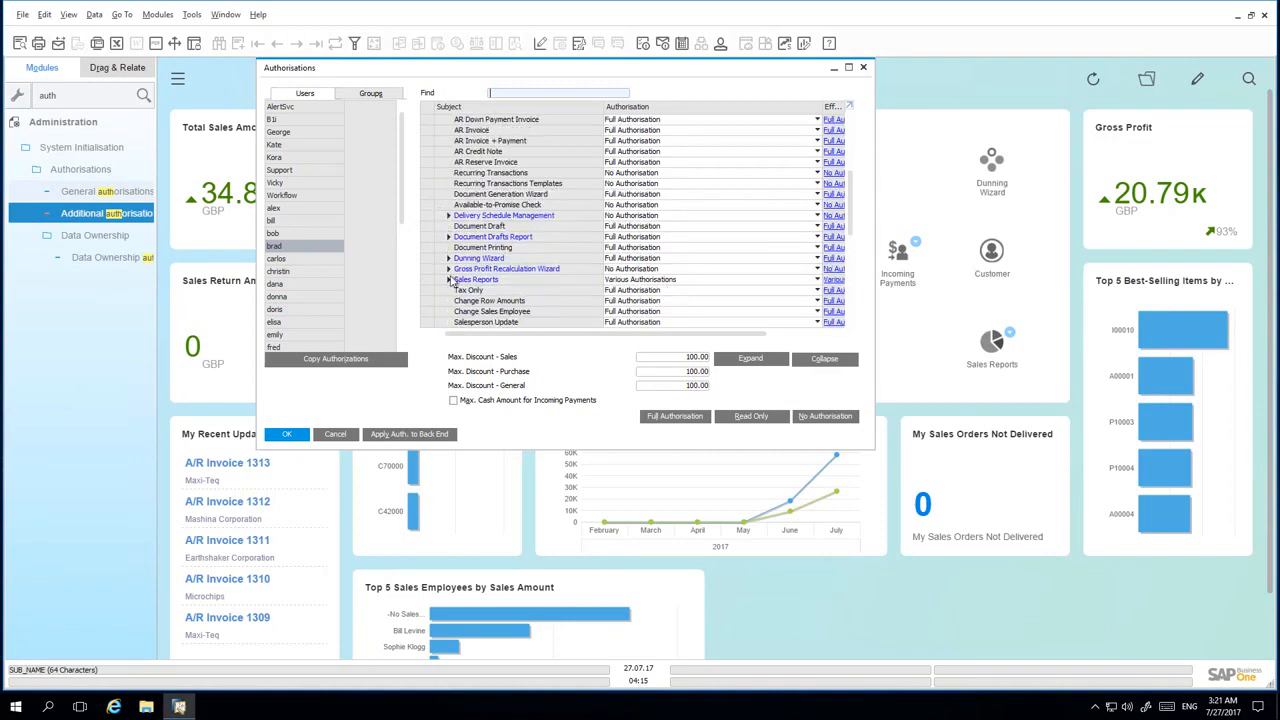
{"action": "left_click", "coordinate": [448, 280]}
{"action": "scroll", "coordinate": [440, 283], "scroll_direction": "down", "scroll_amount": 1}
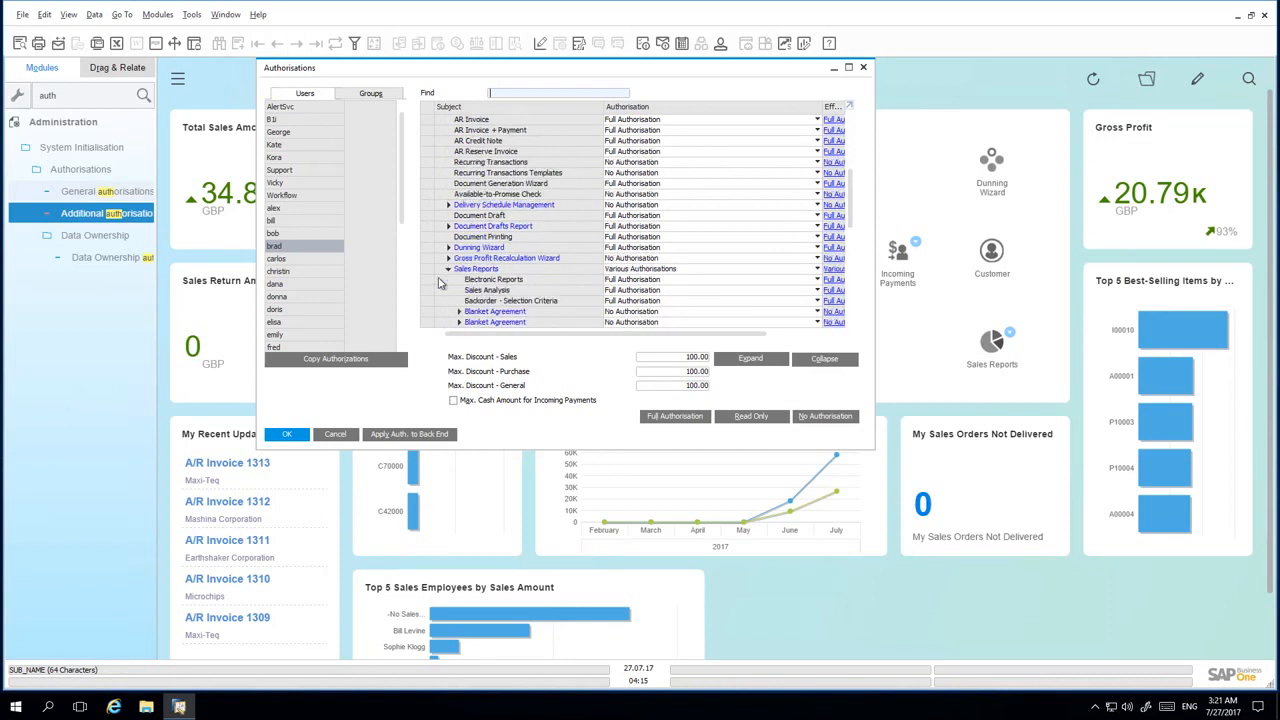
{"action": "scroll", "coordinate": [444, 284], "scroll_direction": "down", "scroll_amount": 1}
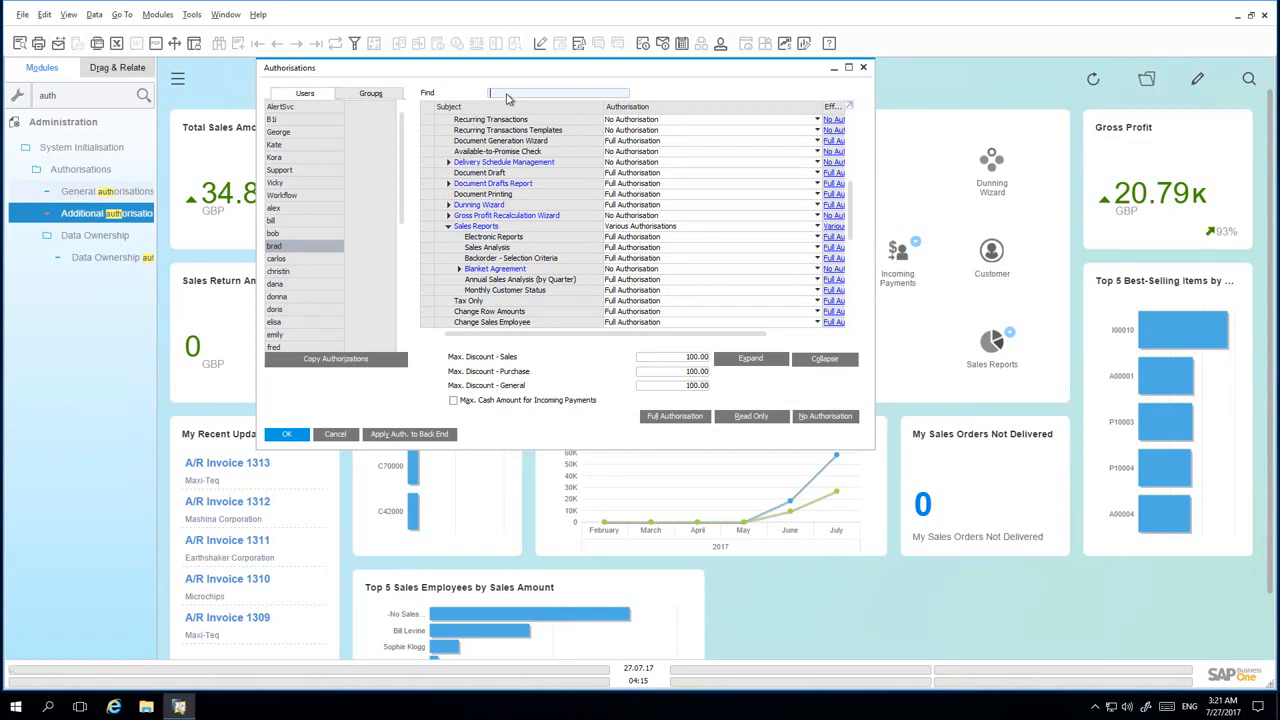
- Find Sales Opp in the authorisations, set the Semantic Layer Opportunities entry to Full Authorisation and update
{"action": "type", "text": "Sales"}
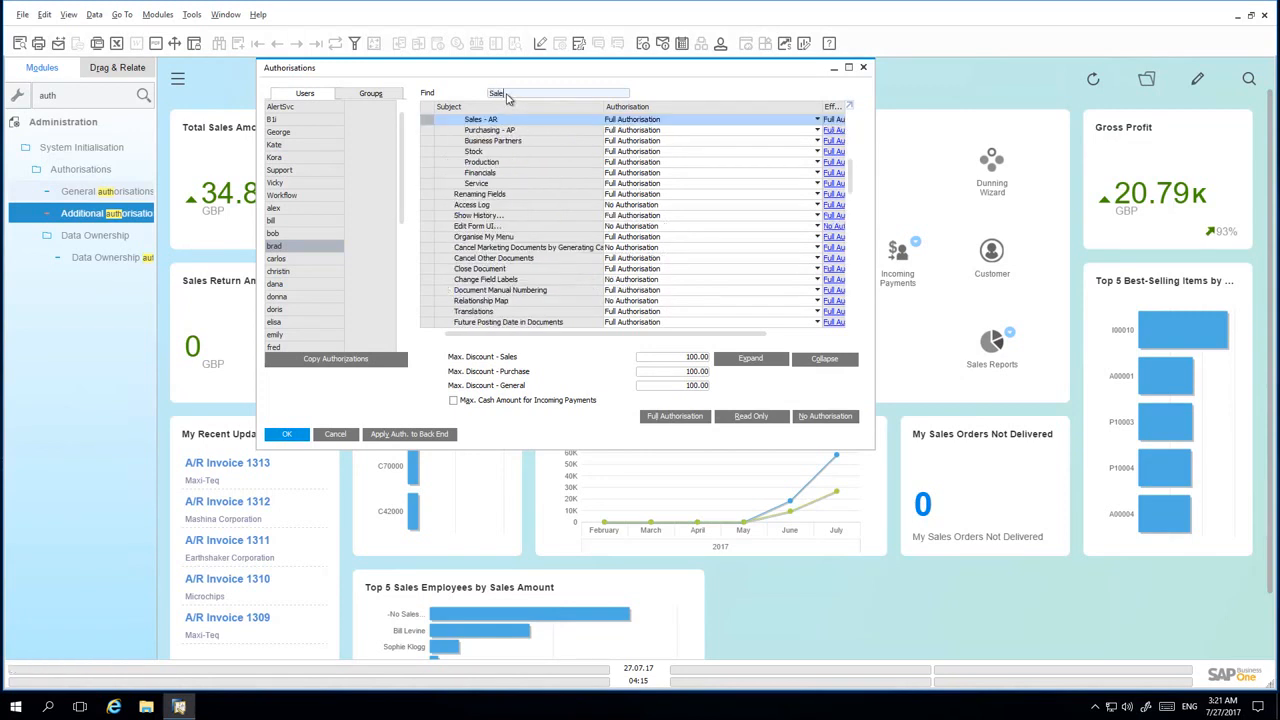
{"action": "type", "text": " Opp"}
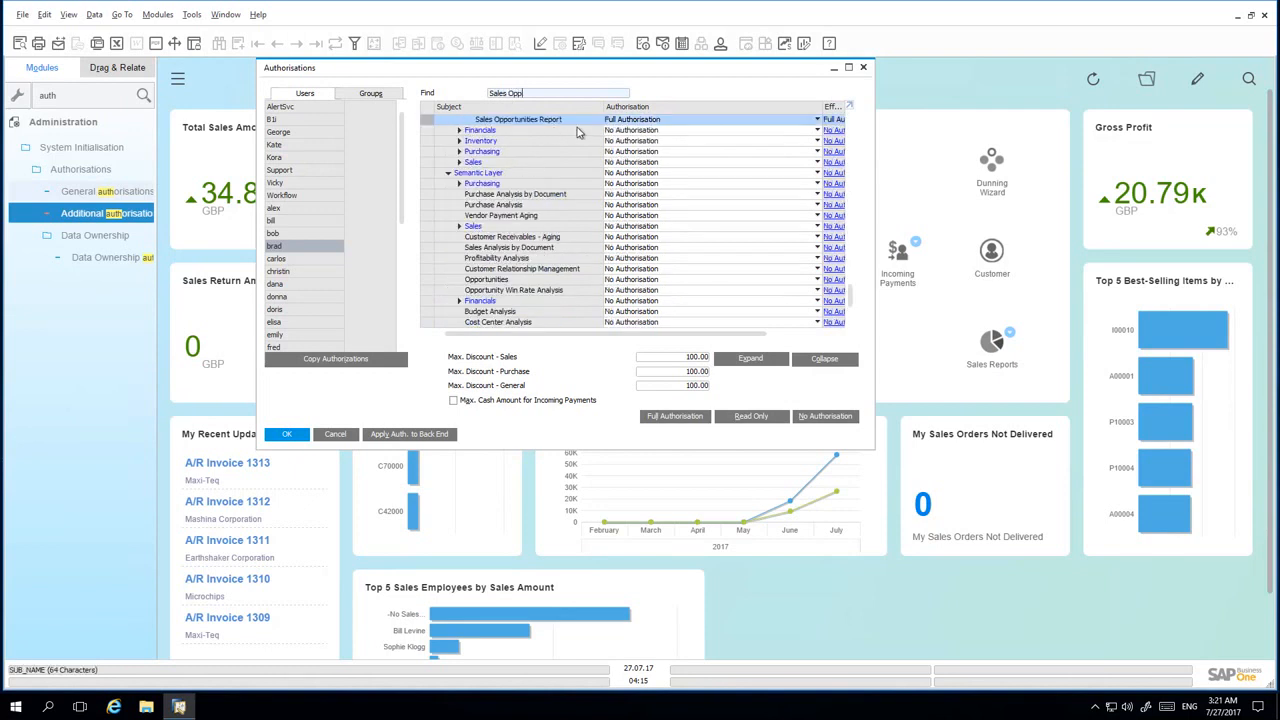
{"action": "scroll", "coordinate": [665, 135], "scroll_direction": "up", "scroll_amount": 3}
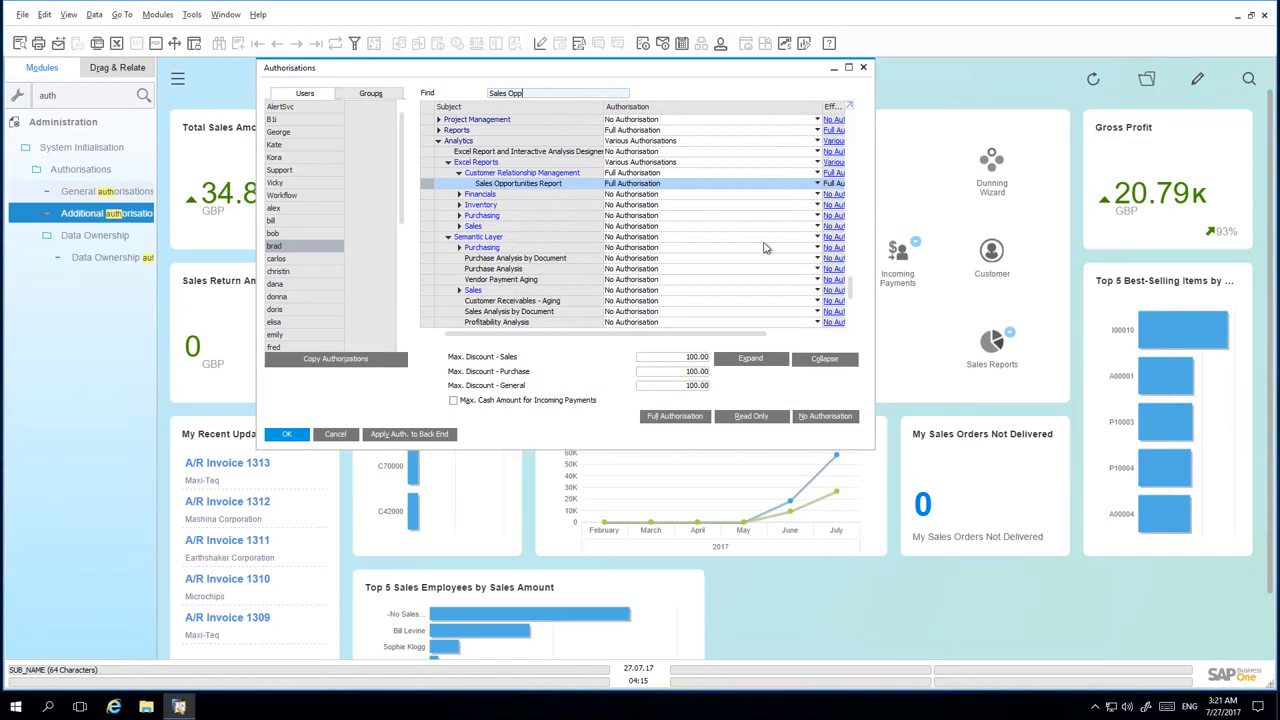
{"action": "left_click_drag", "start_coordinate": [851, 297], "coordinate": [853, 311]}
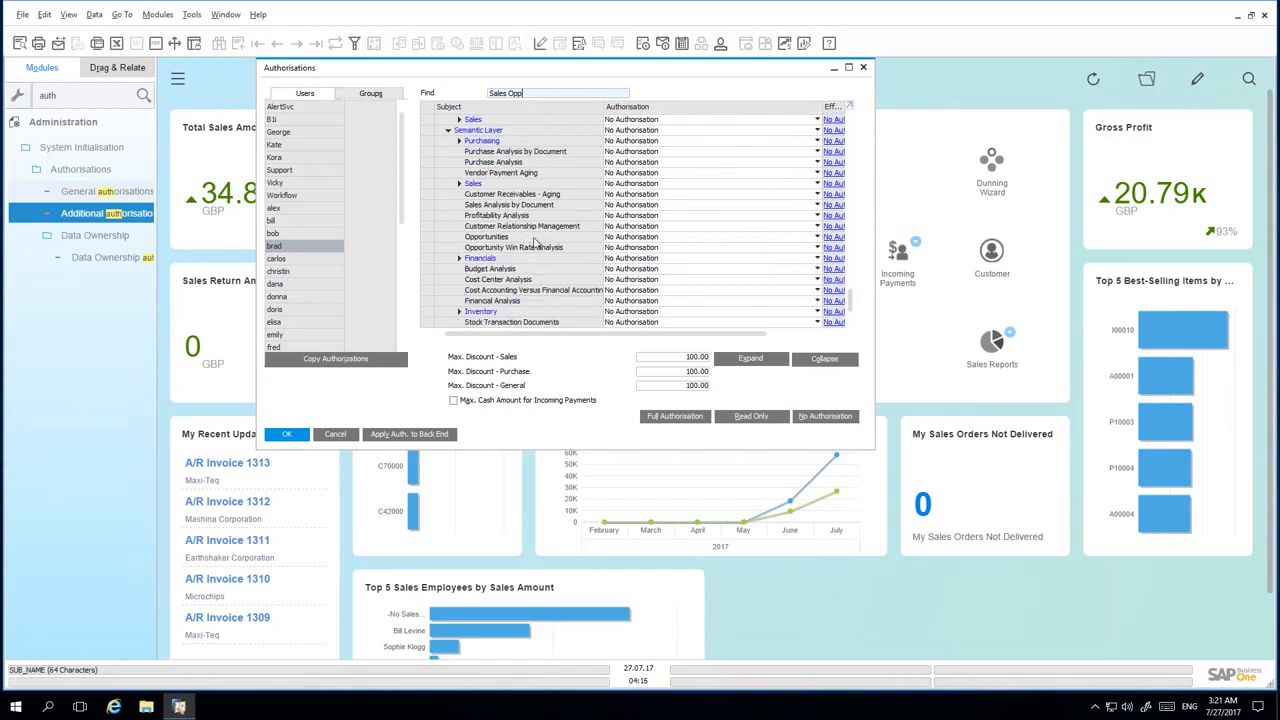
{"action": "left_click", "coordinate": [659, 241]}
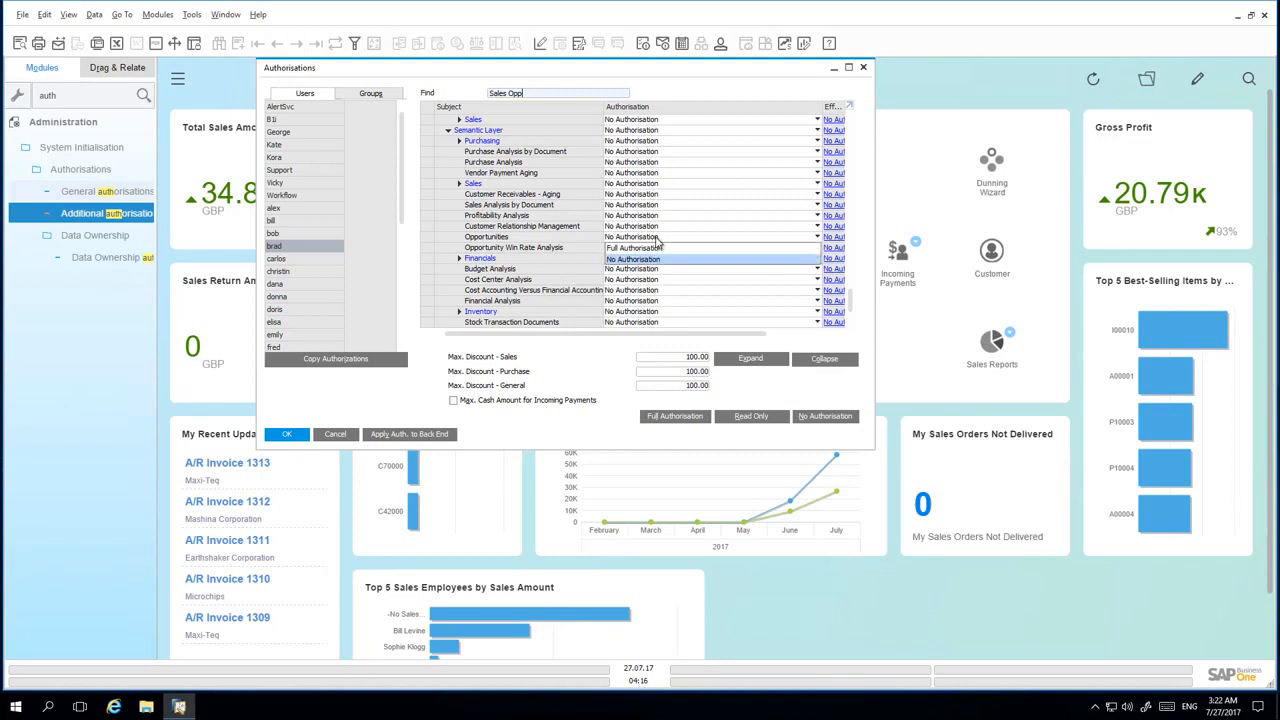
{"action": "left_click", "coordinate": [659, 250]}
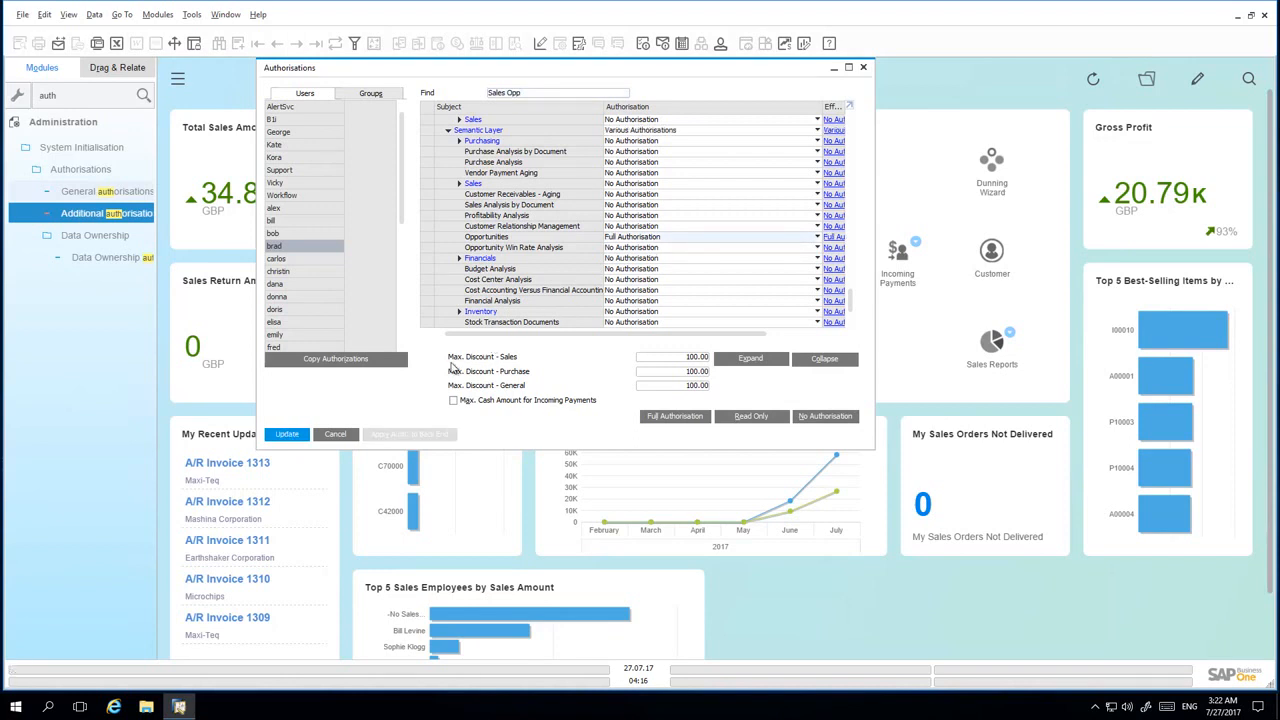
{"action": "left_click", "coordinate": [287, 434]}
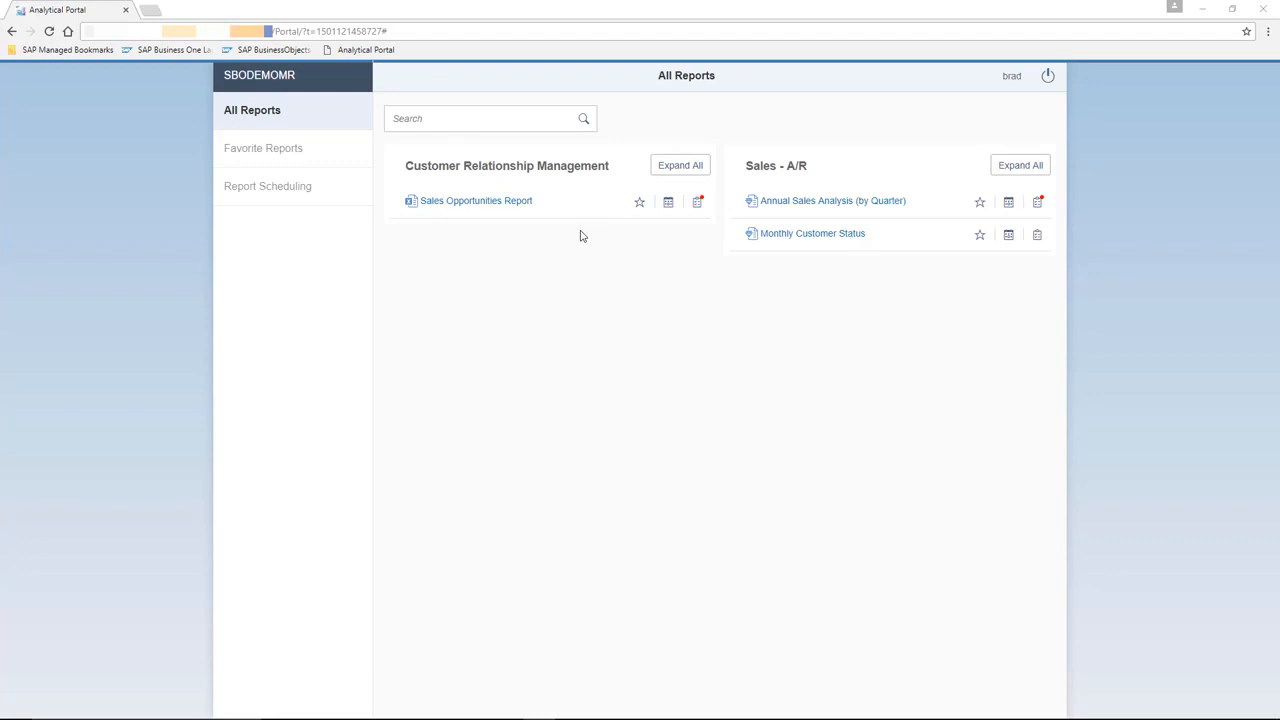
- Return to the Analytical Portal, open the Sales Opportunities Report and run it
{"action": "left_click", "coordinate": [492, 204]}
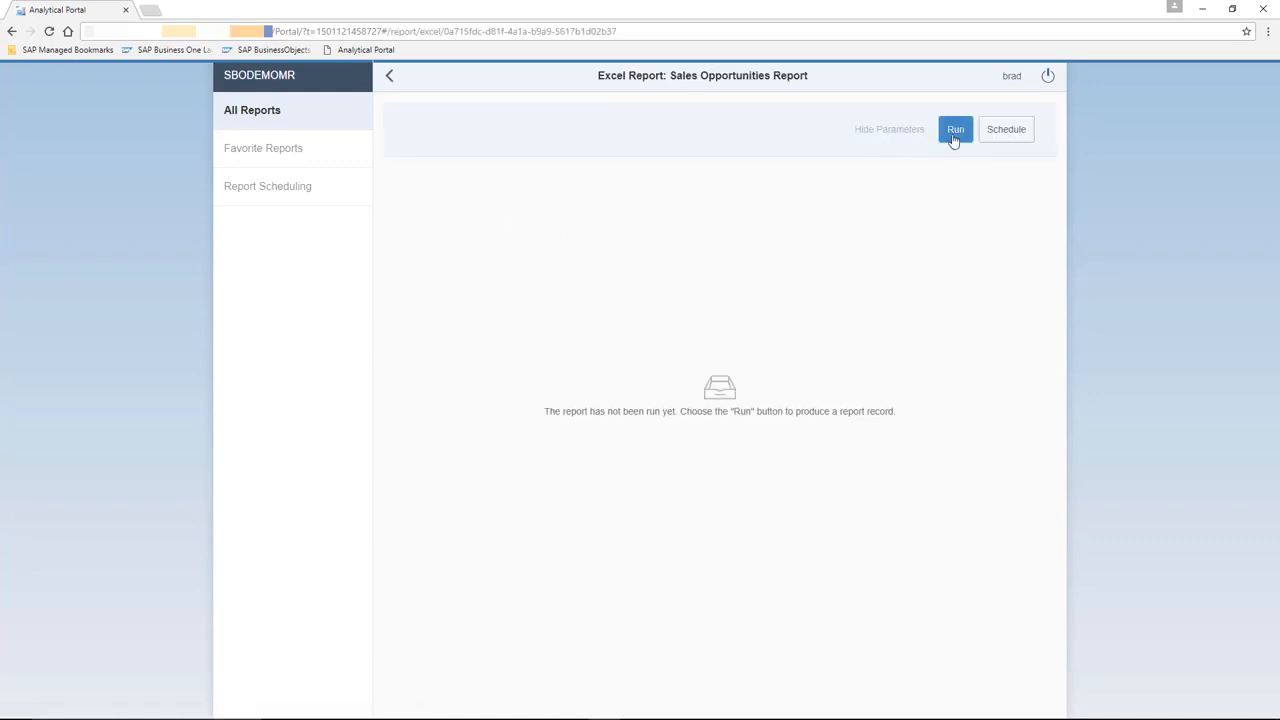
{"action": "left_click", "coordinate": [956, 130]}
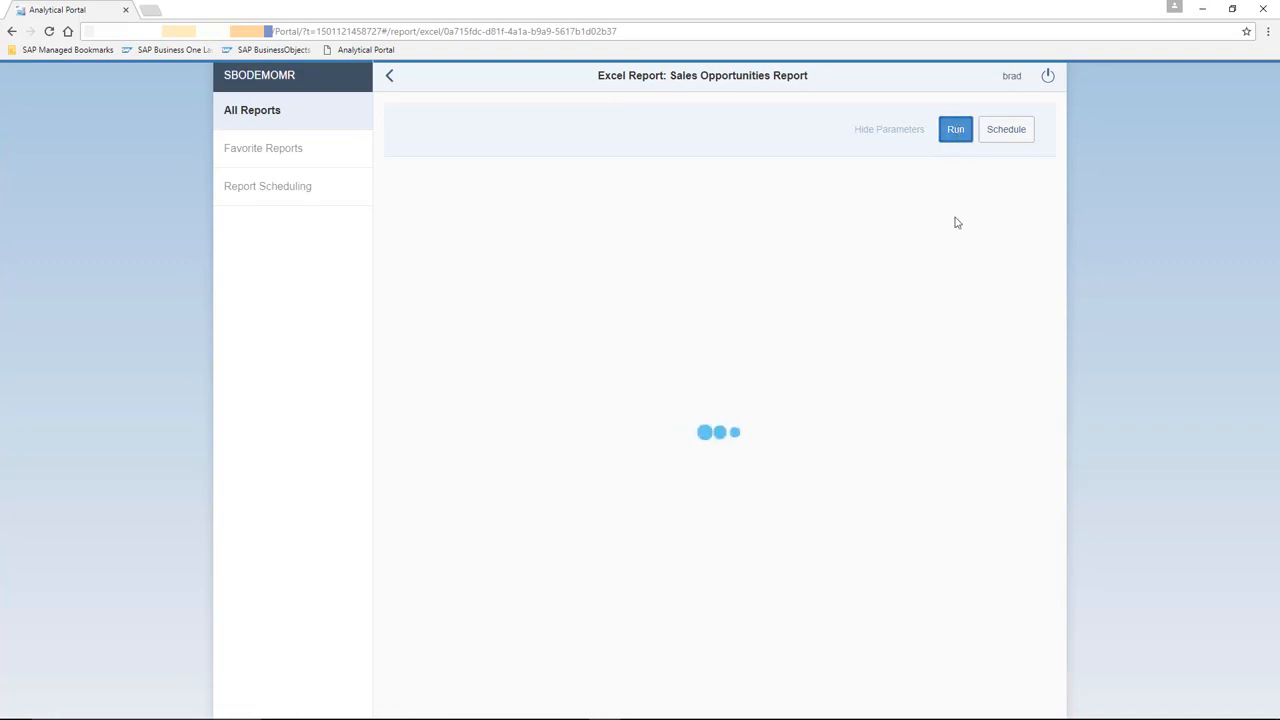